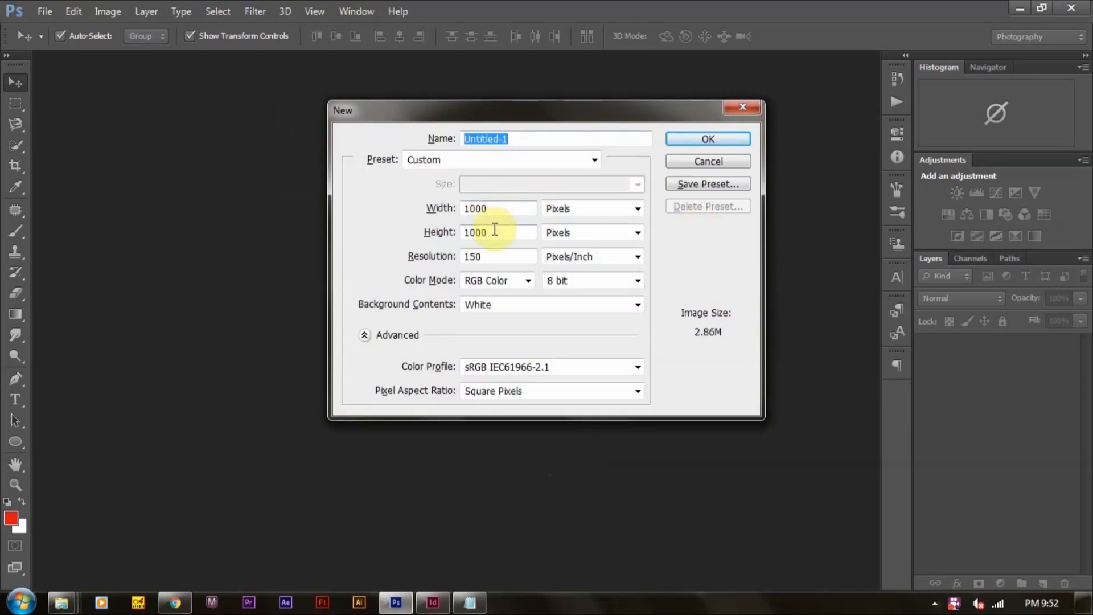
Create a 1000 × 1000 pixel document at 150 pixels/inch and place the headphone picture in it
left_click(724, 137)
key("alt+f")
key("l")
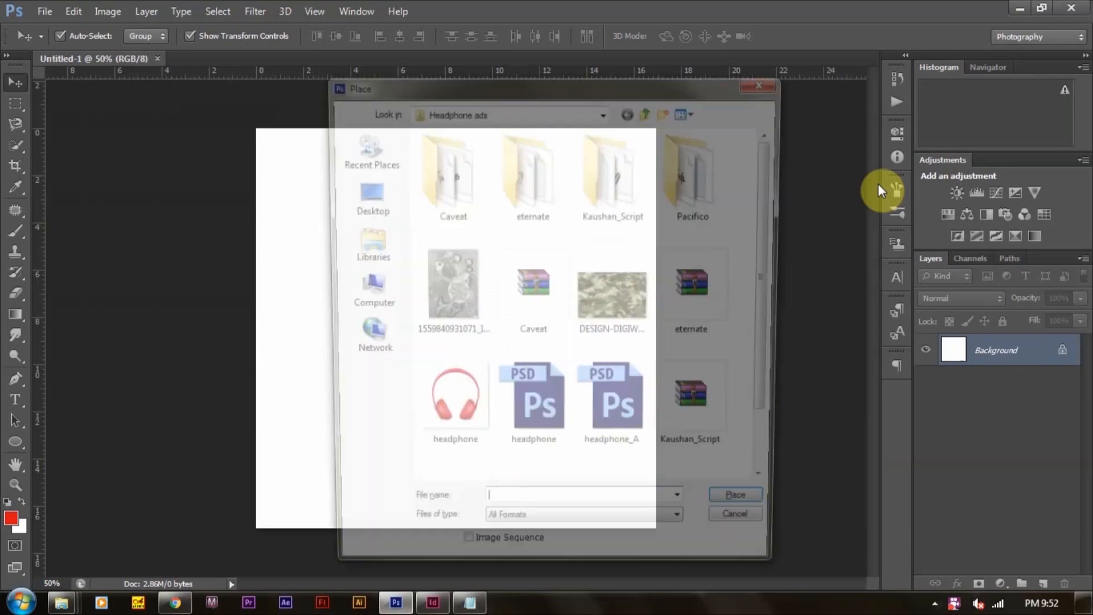
left_click(453, 389)
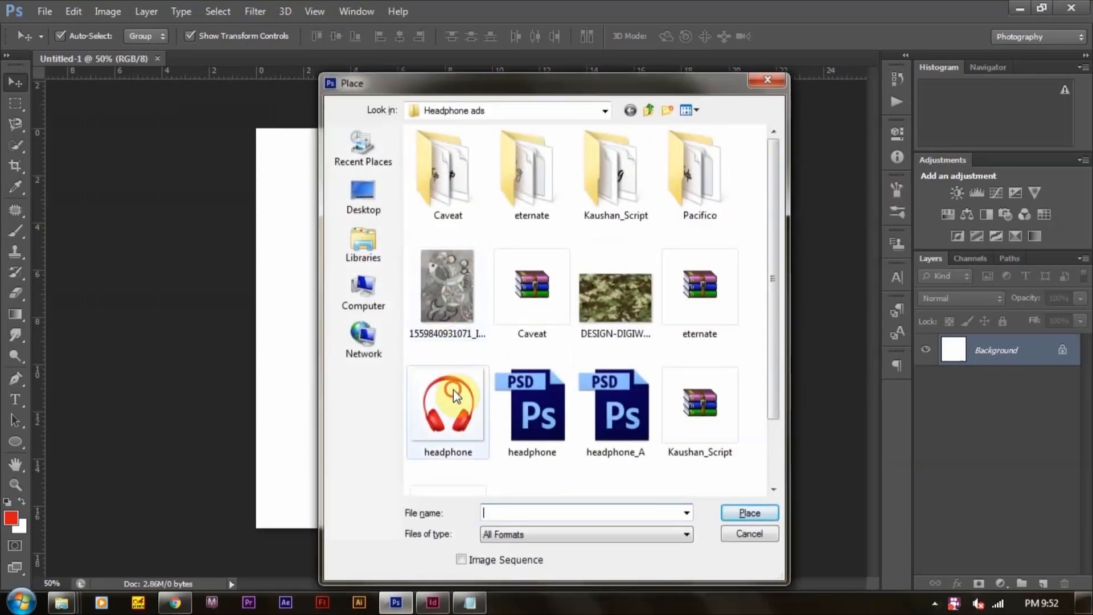
double_click(453, 390)
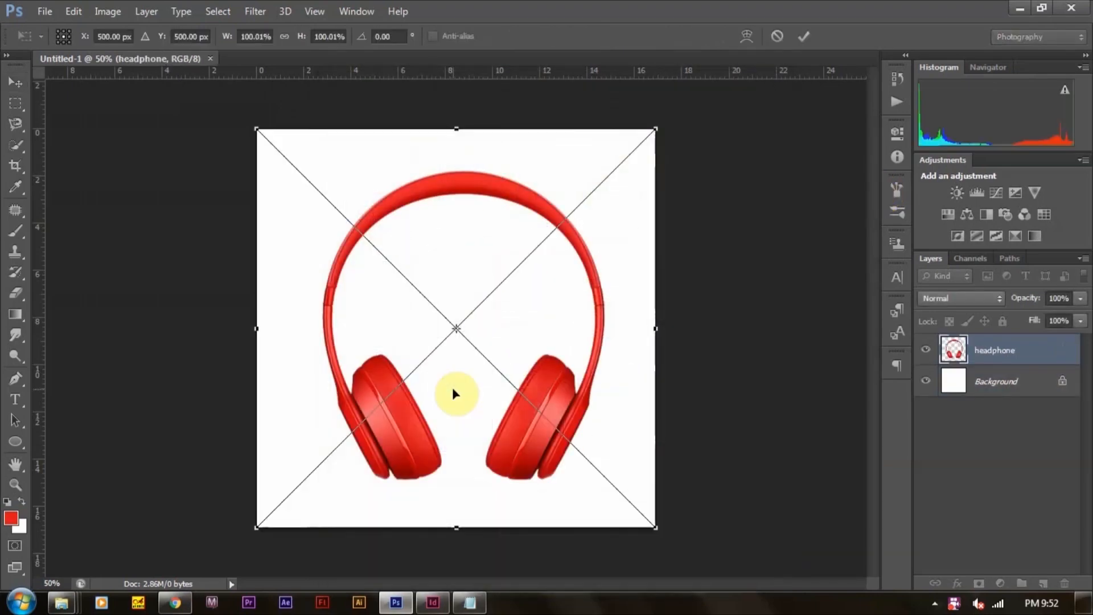
key("Return")
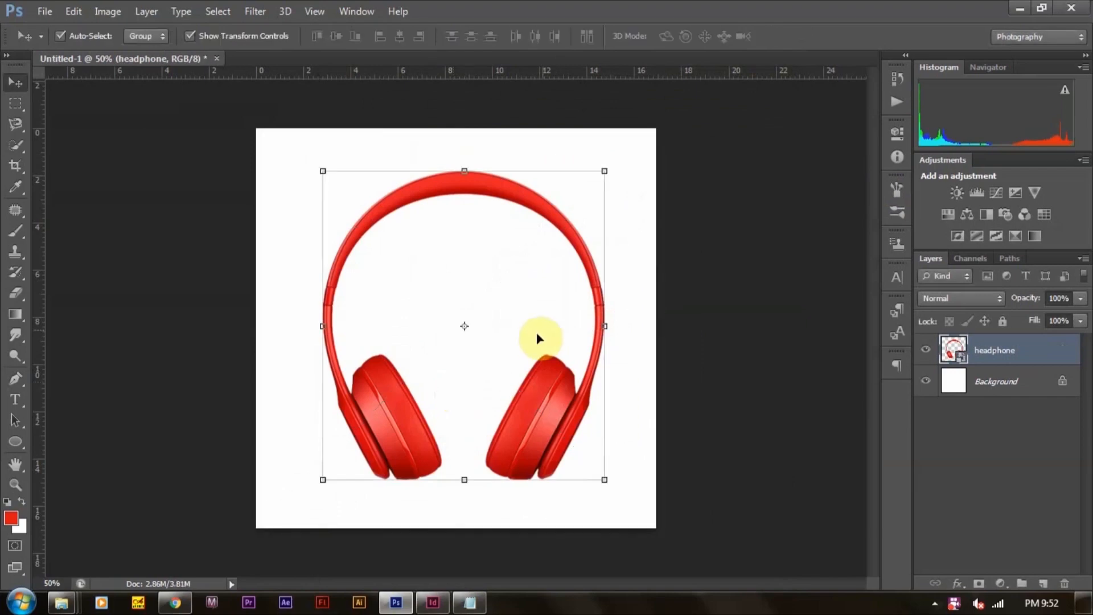
Fill the Background layer with the red foreground color
left_click(992, 389)
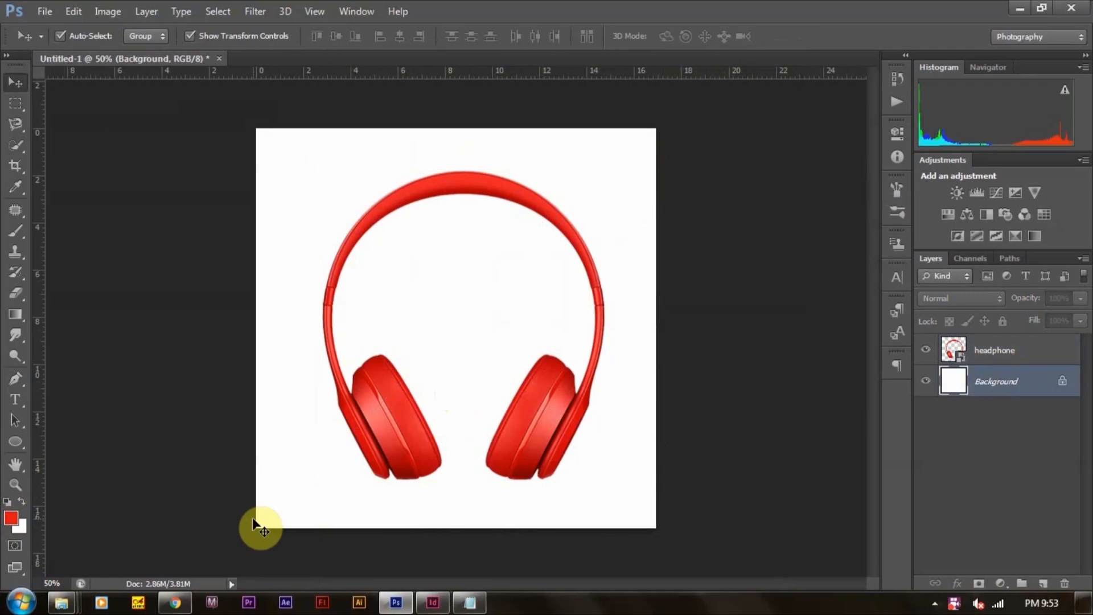
key("alt+BackSpace")
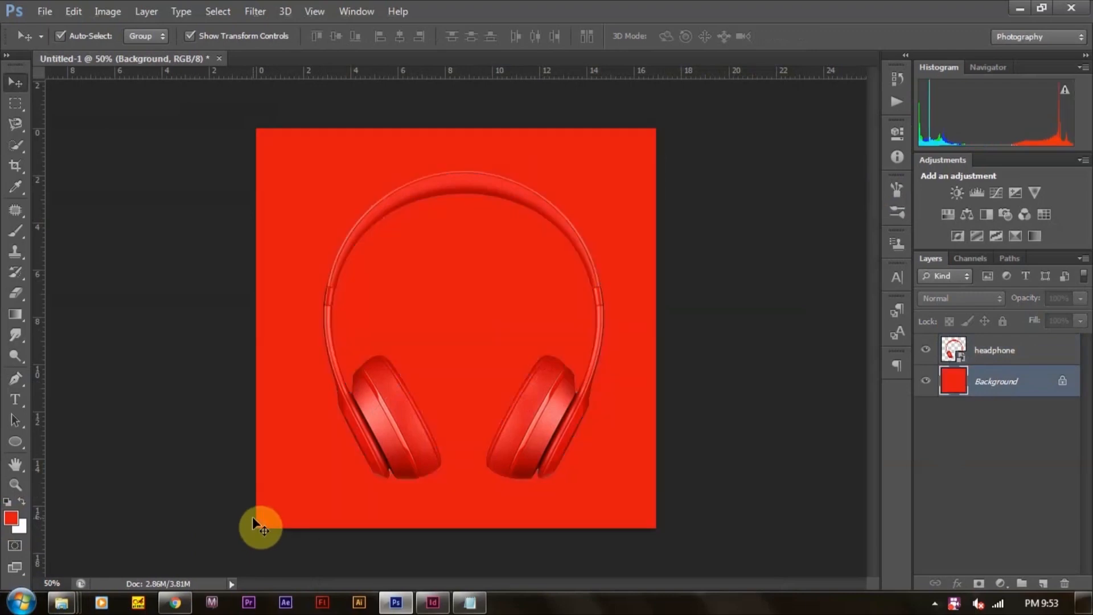
Scale down the headphone layer with Free Transform and reposition it near the center of the canvas
left_click(546, 427)
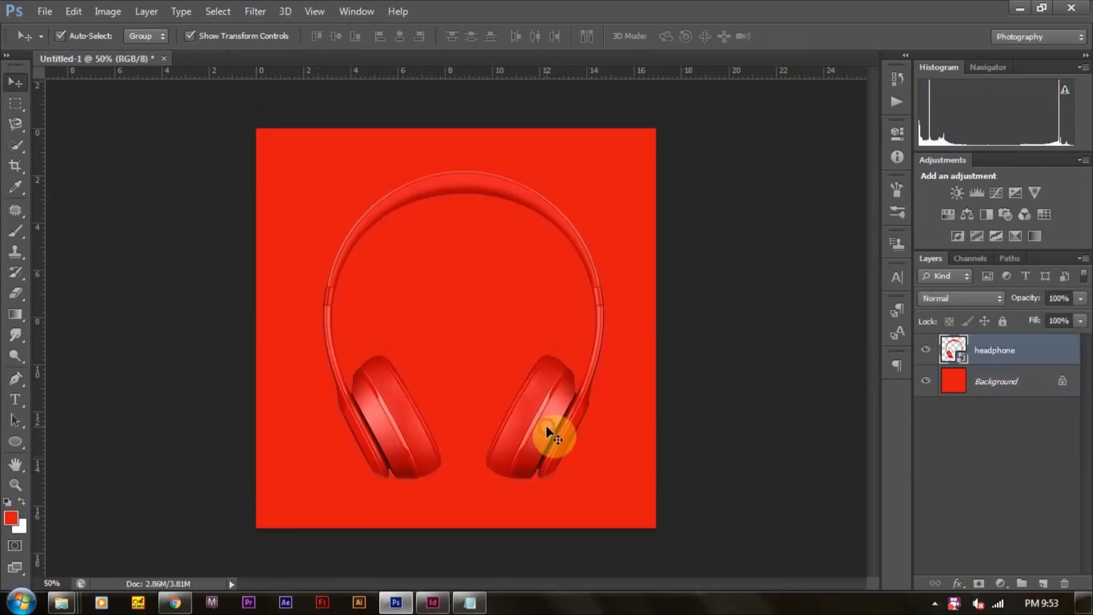
key("ctrl+t")
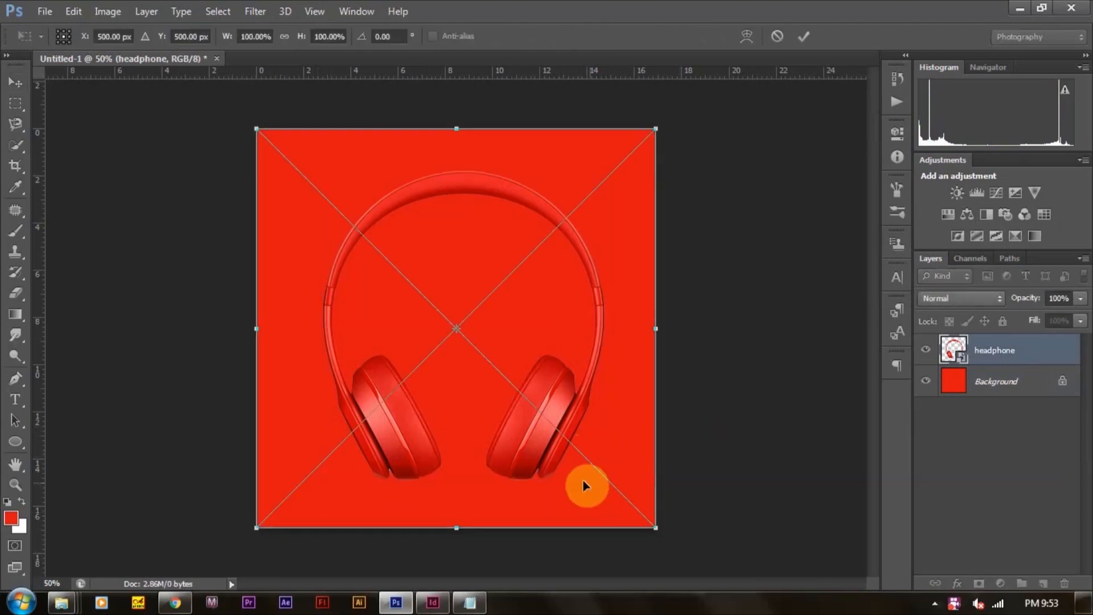
left_click_drag(656, 528, 566, 437)
key("Return")
left_click_drag(493, 355, 529, 385)
left_click(704, 439)
key("alt+f")
key("l")
left_click(432, 286)
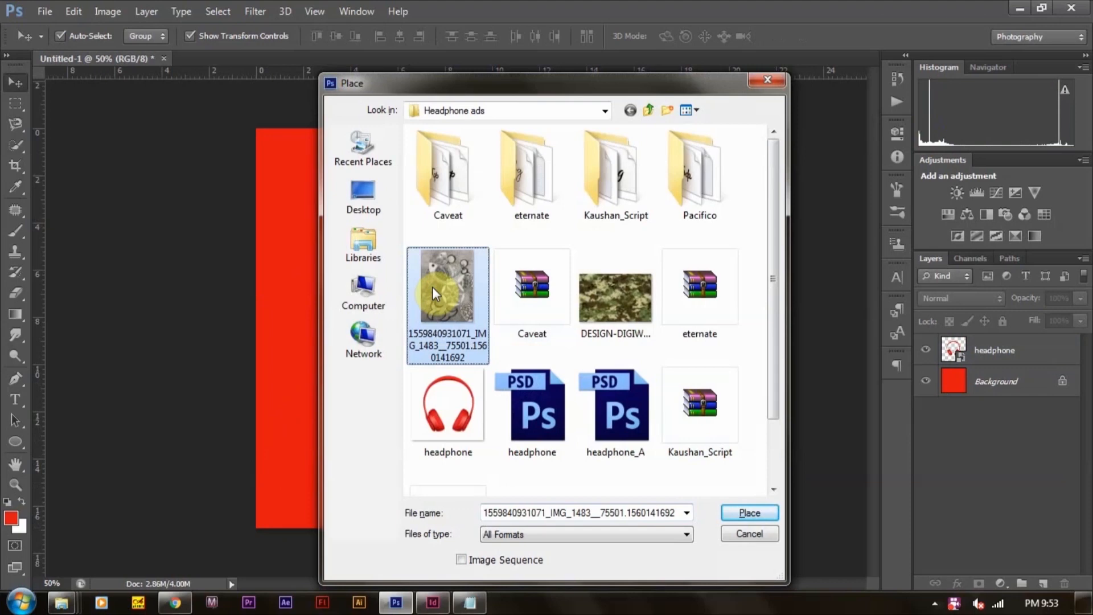
double_click(432, 286)
key("Return")
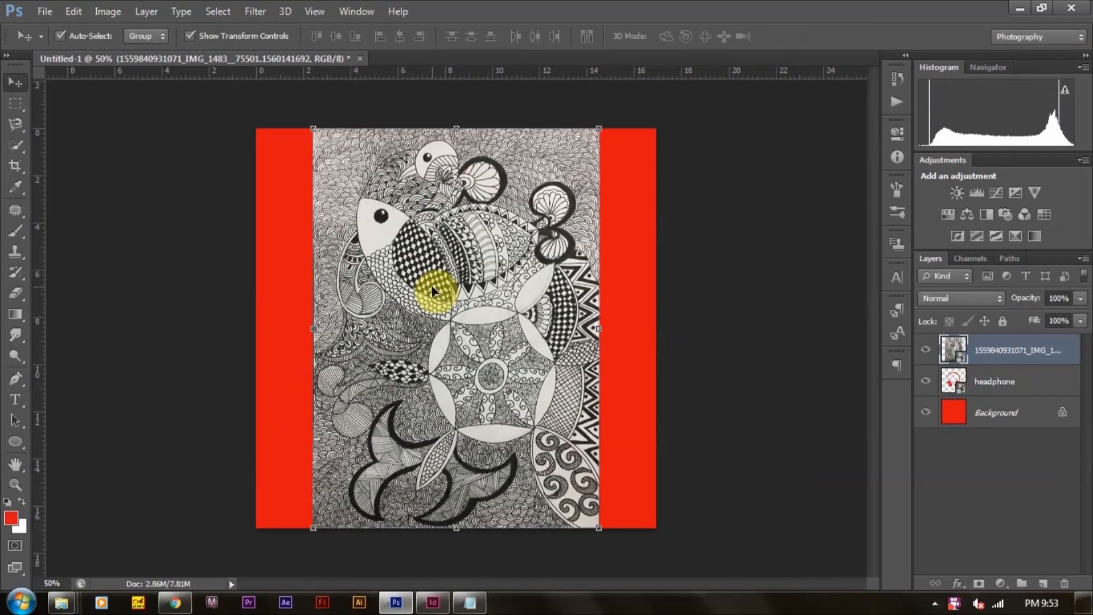
Create a clipping mask so the doodle layer is clipped to the headphone layer
left_click(160, 11)
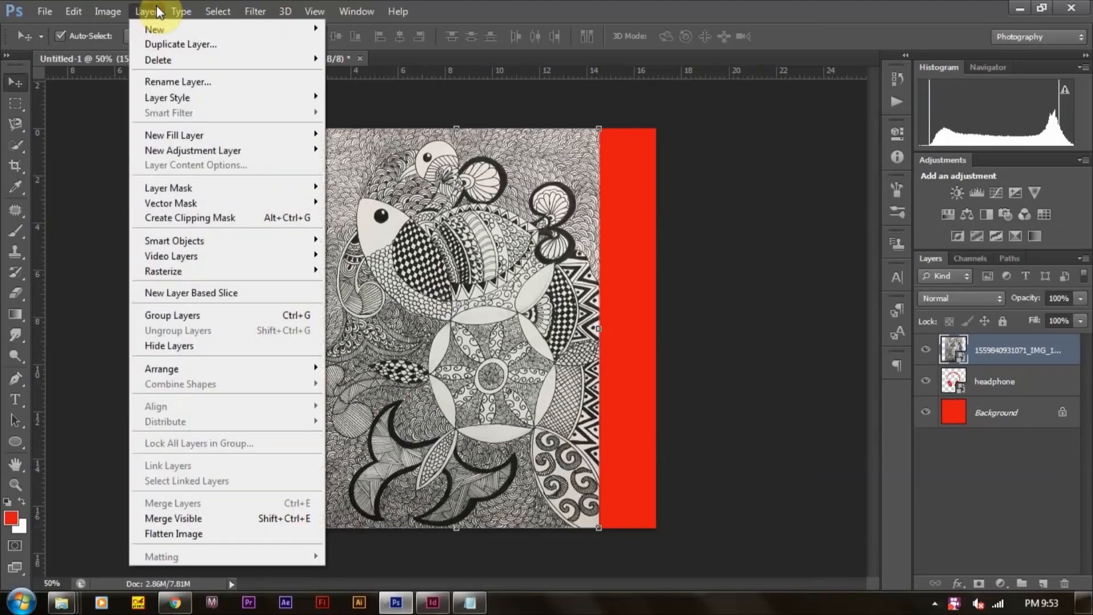
left_click(219, 225)
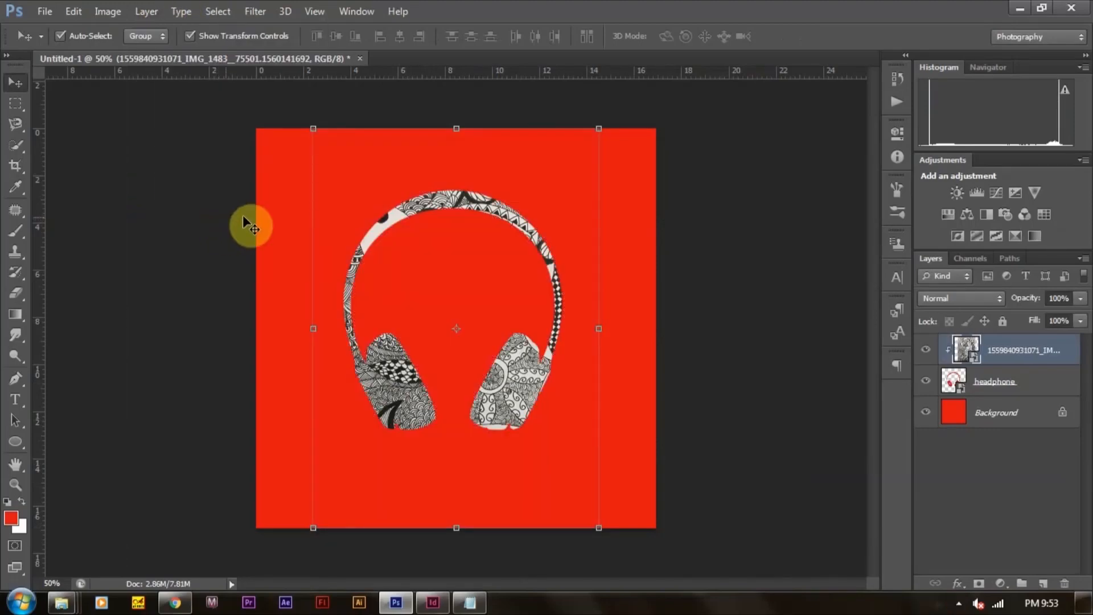
left_click(711, 285)
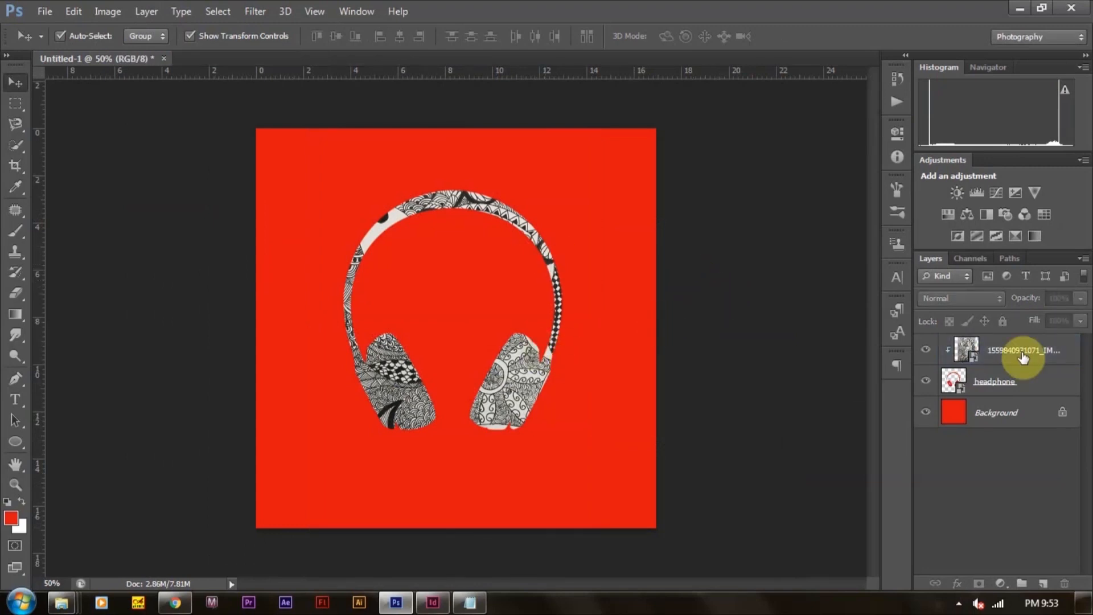
Try the Multiply, Color Burn and Linear Burn blend modes on the clipped doodle layer
left_click(1033, 352)
left_click(962, 300)
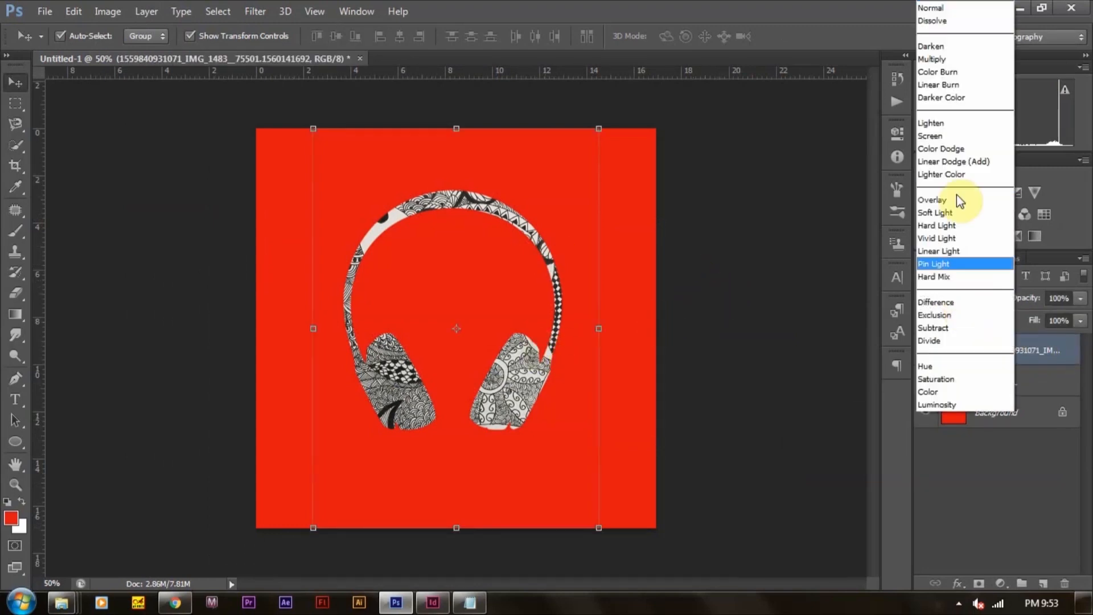
left_click(939, 59)
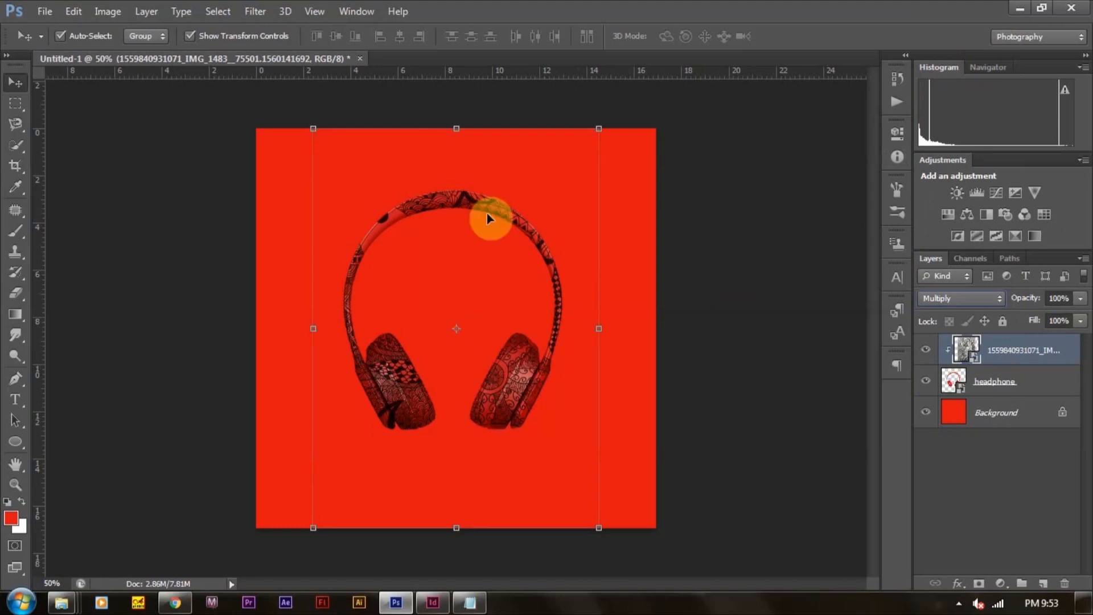
left_click(963, 297)
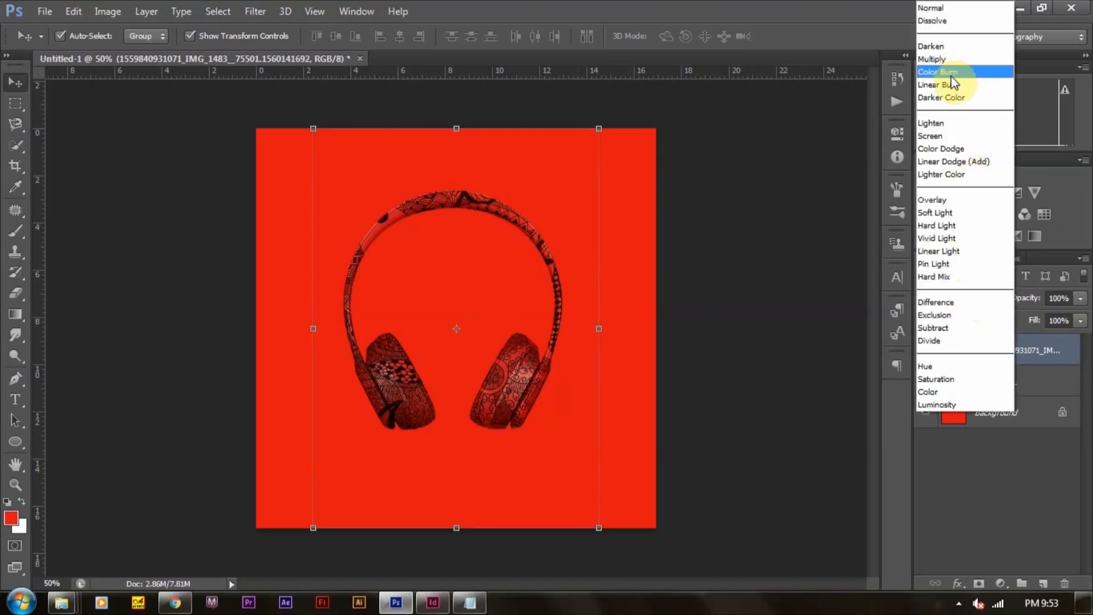
left_click(939, 71)
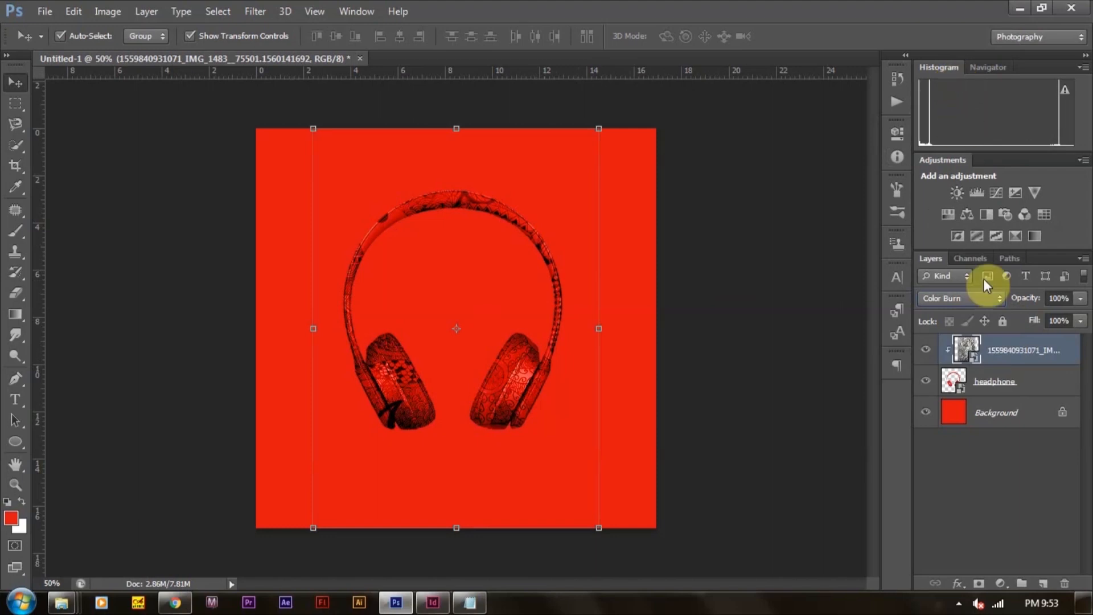
left_click(982, 299)
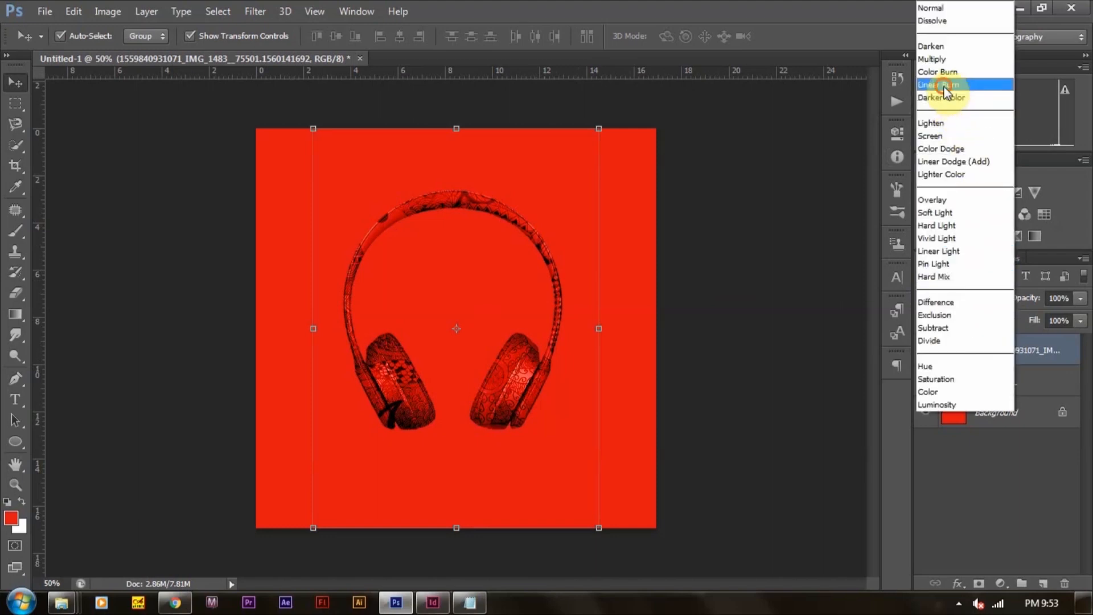
left_click(944, 85)
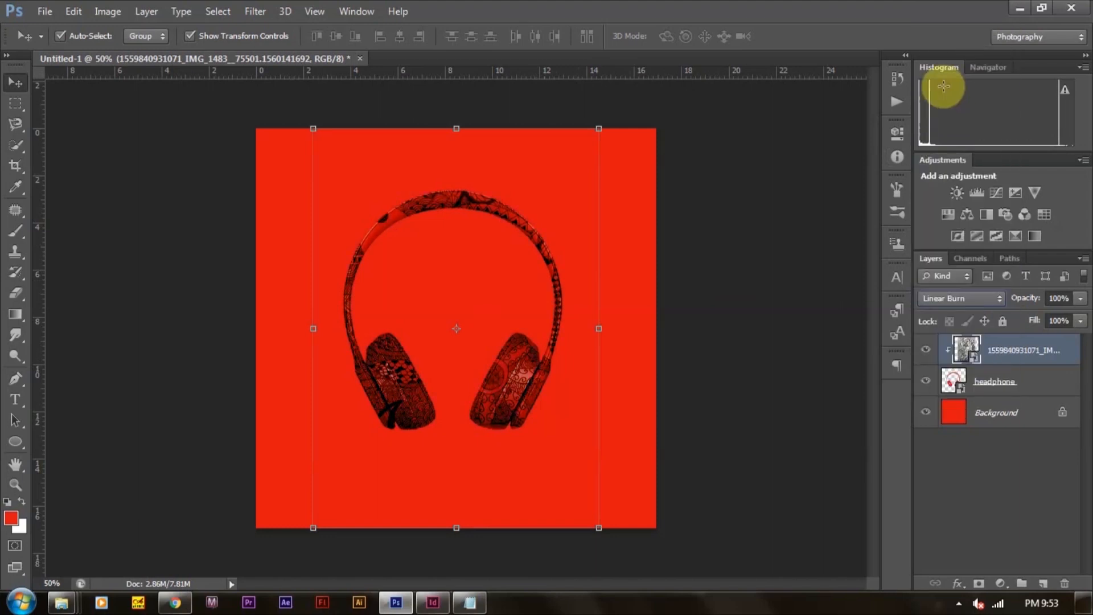
Cycle through the following blend modes of the doodle layer and set it to Subtract
key("Down")
key("Down")
key("Down")
key("Down")
key("Down")
key("Down")
key("Down")
key("Down")
key("Down")
key("Down")
key("Down")
key("Down")
key("Down")
key("Down")
key("Down")
key("Down")
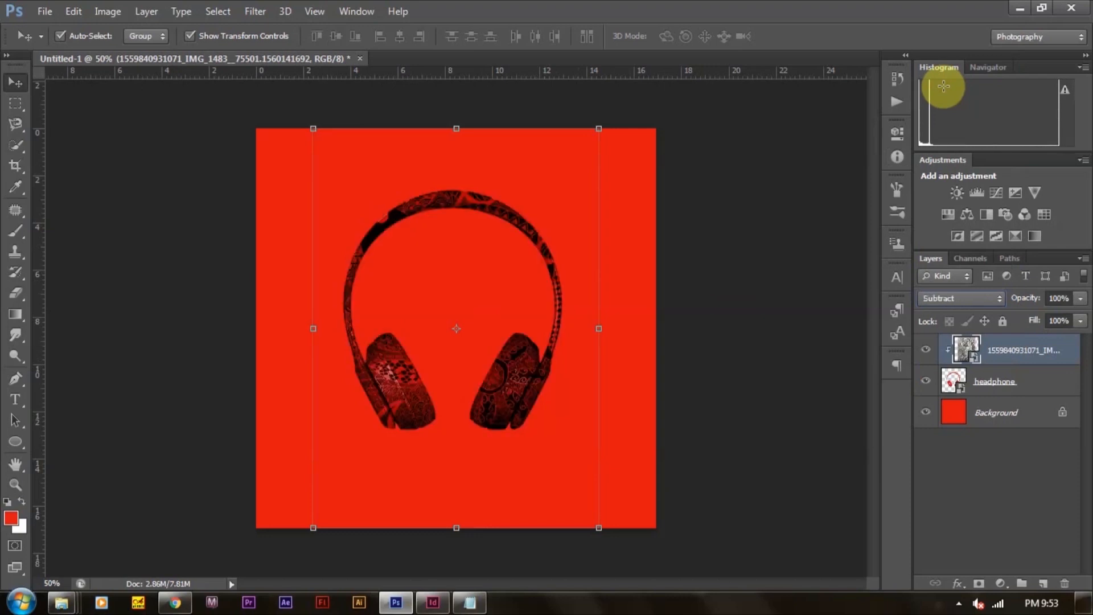
Try 50% and 80% opacity on the doodle layer, and set its opacity to 60%
left_click(1057, 298)
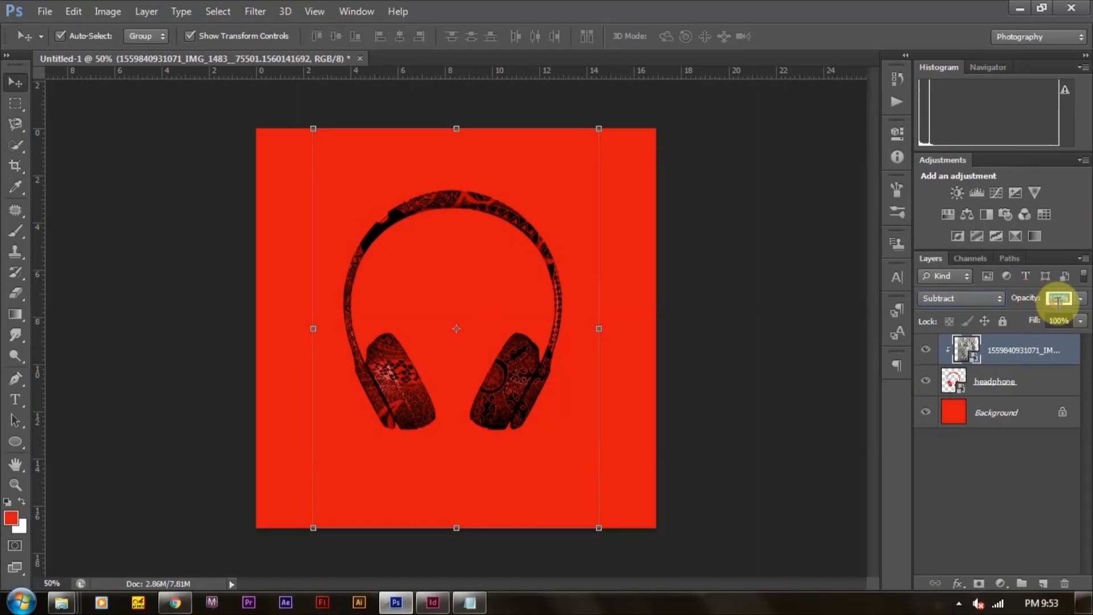
type("50")
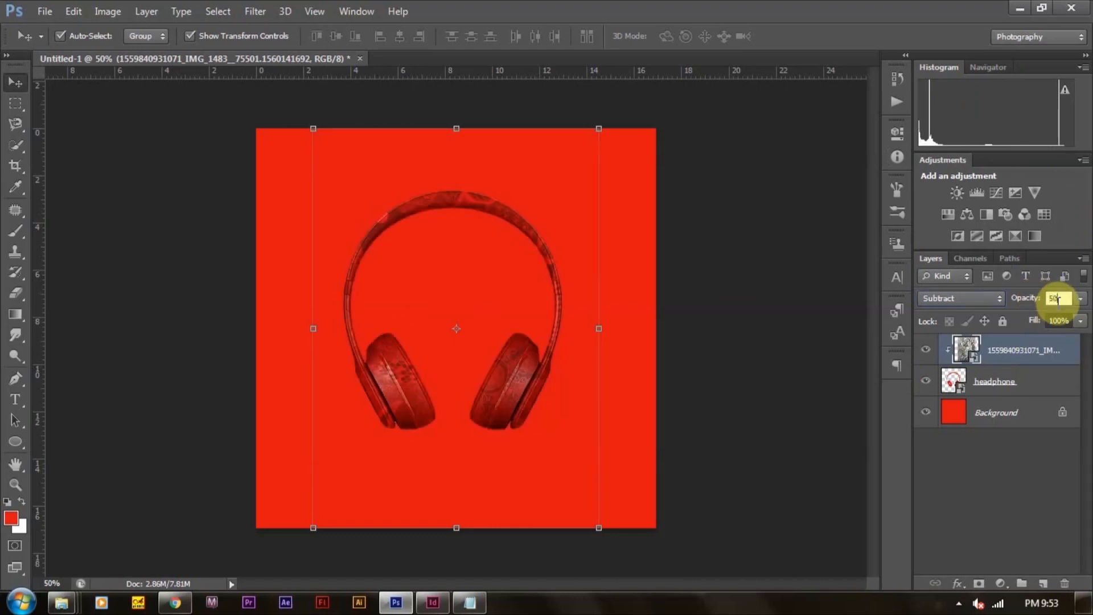
type("80")
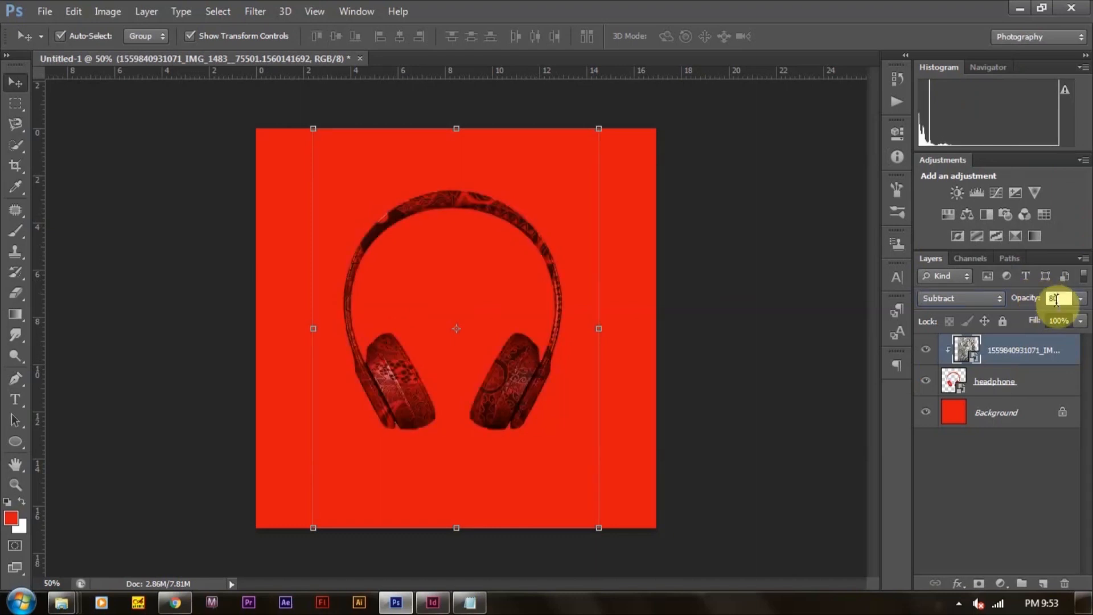
left_click(1056, 300)
type("60")
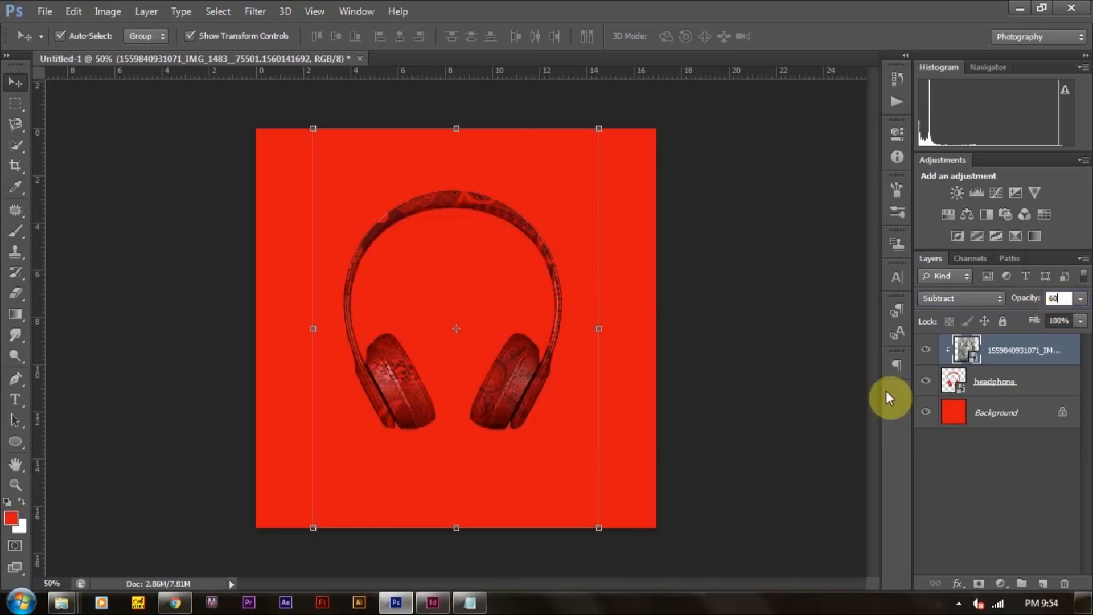
left_click(772, 390)
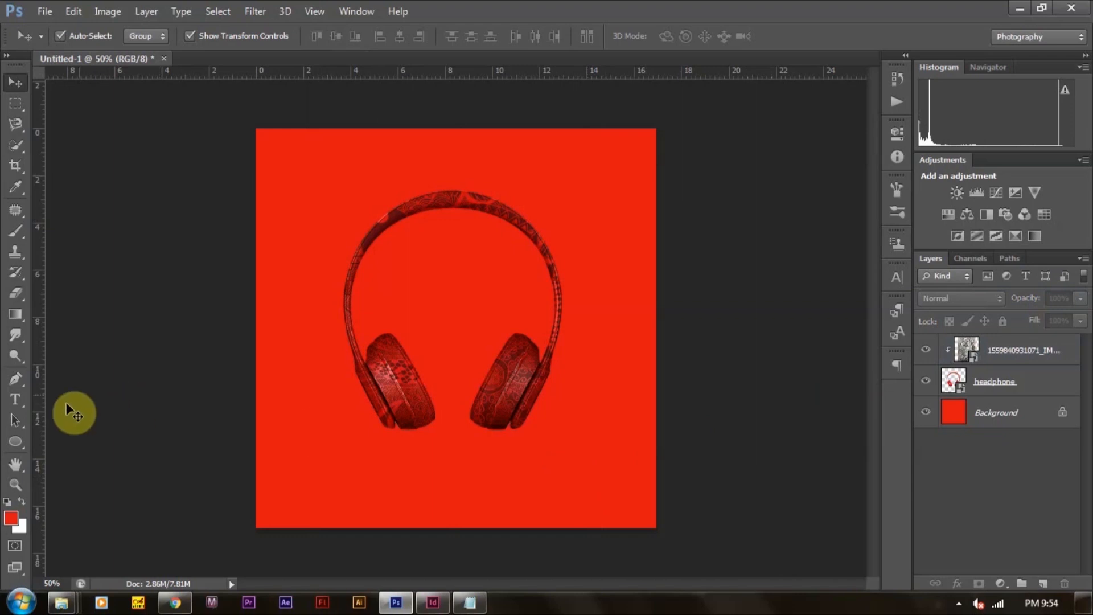
Try to draw a thin horizontal ellipse below the headphones in the red foreground color, and undo it
left_click(16, 443)
left_click_drag(367, 468, 566, 470)
key("ctrl+z")
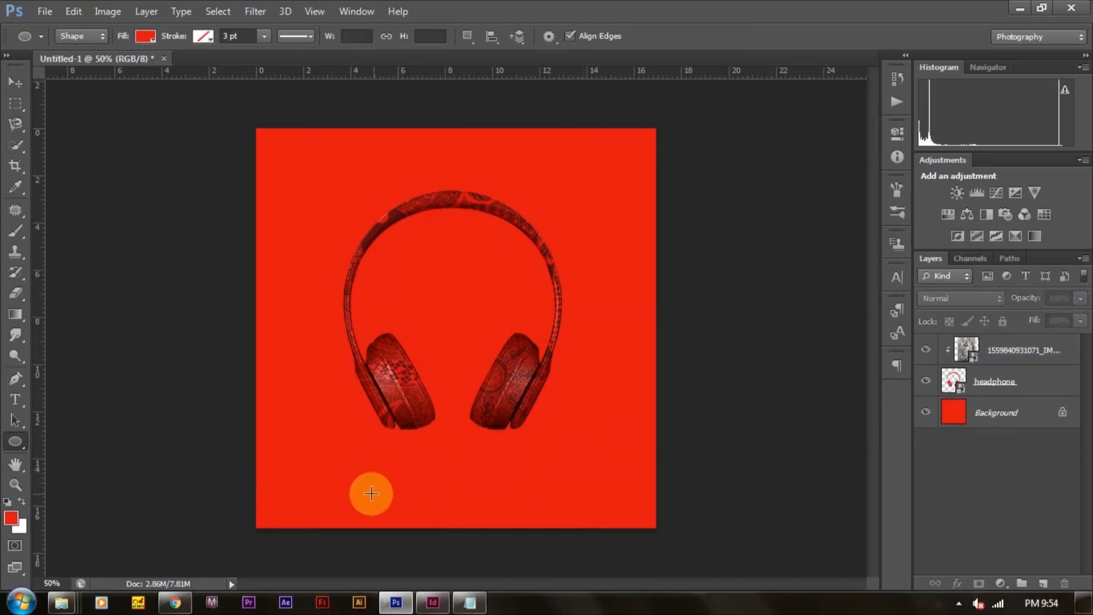
Set the foreground color to black (000000) and draw a flat ellipse about 514 × 18 px below the headphones
left_click(22, 502)
left_click(12, 518)
left_click_drag(517, 322, 544, 356)
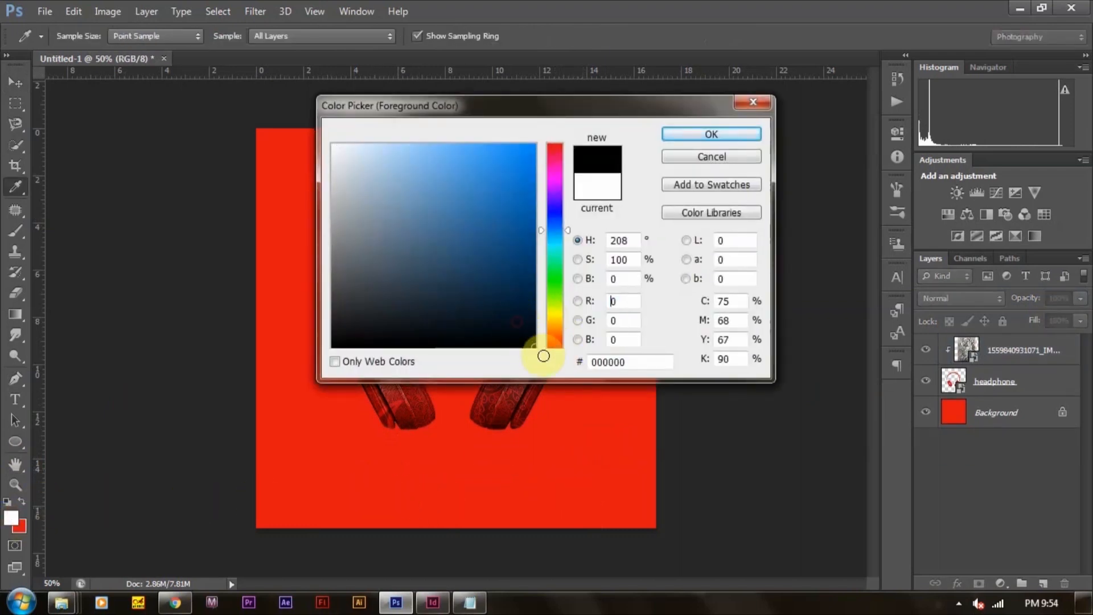
left_click(711, 135)
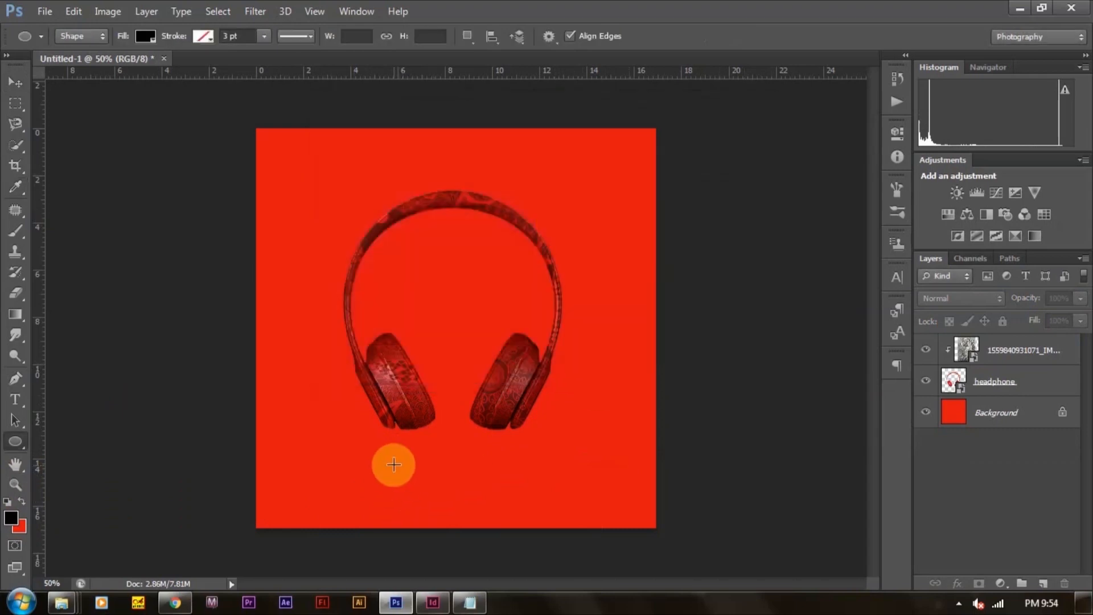
left_click_drag(381, 464, 588, 467)
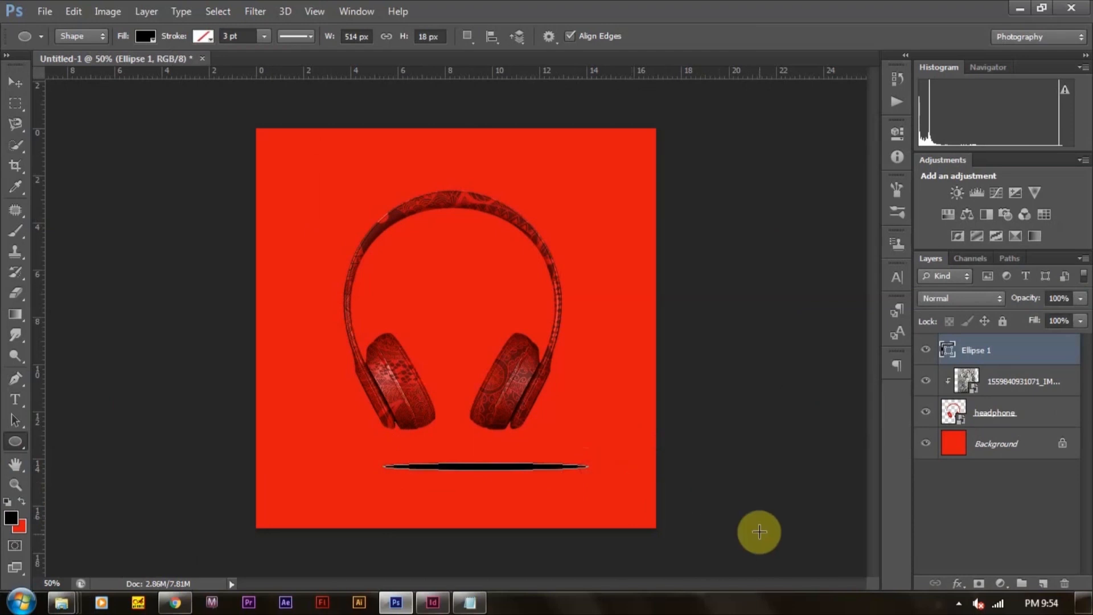
Rasterize the ellipse and apply a Gaussian Blur with a 12.0 pixel radius to it
left_click(255, 12)
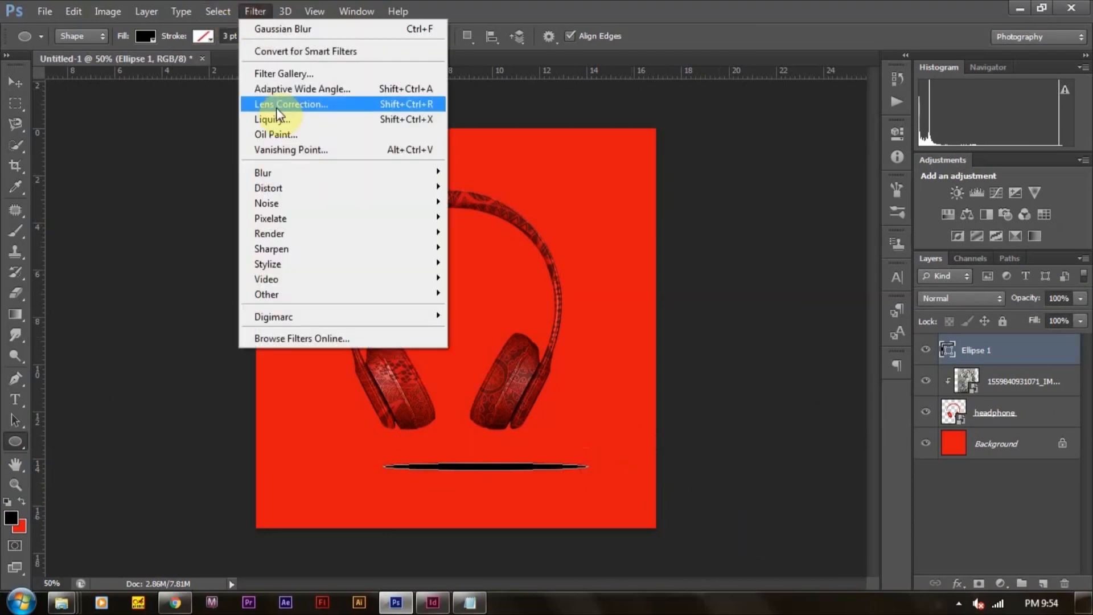
mouse_move(291, 173)
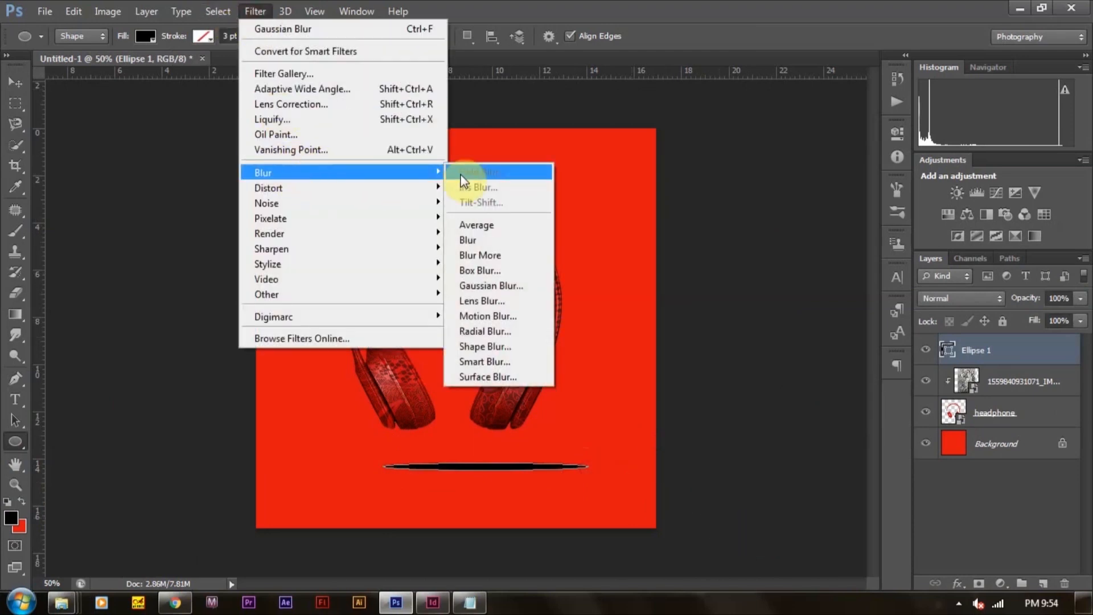
left_click(512, 292)
left_click(514, 237)
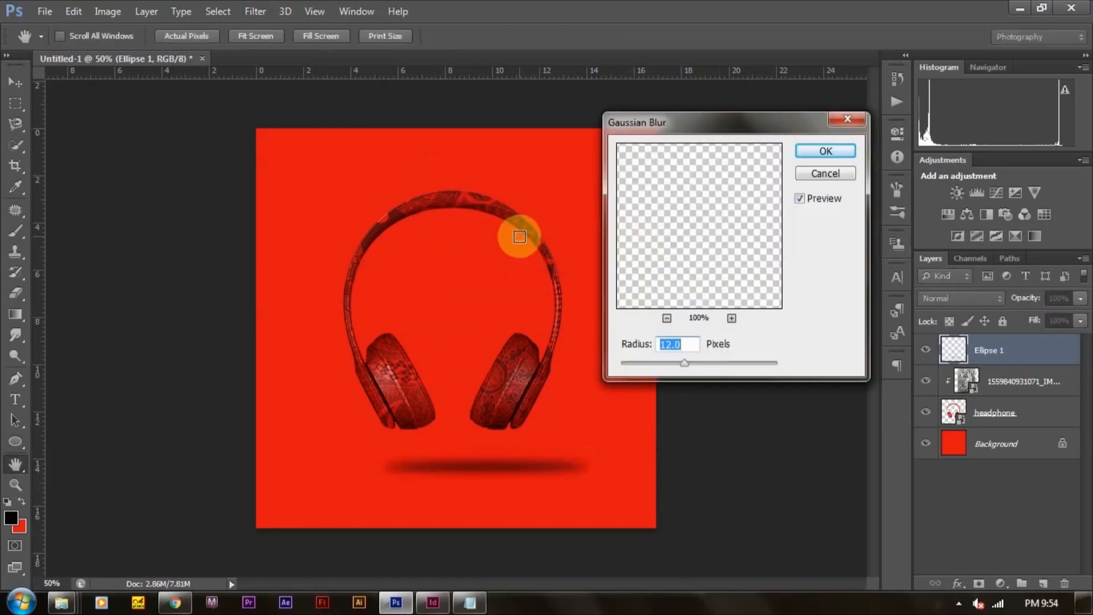
left_click(808, 149)
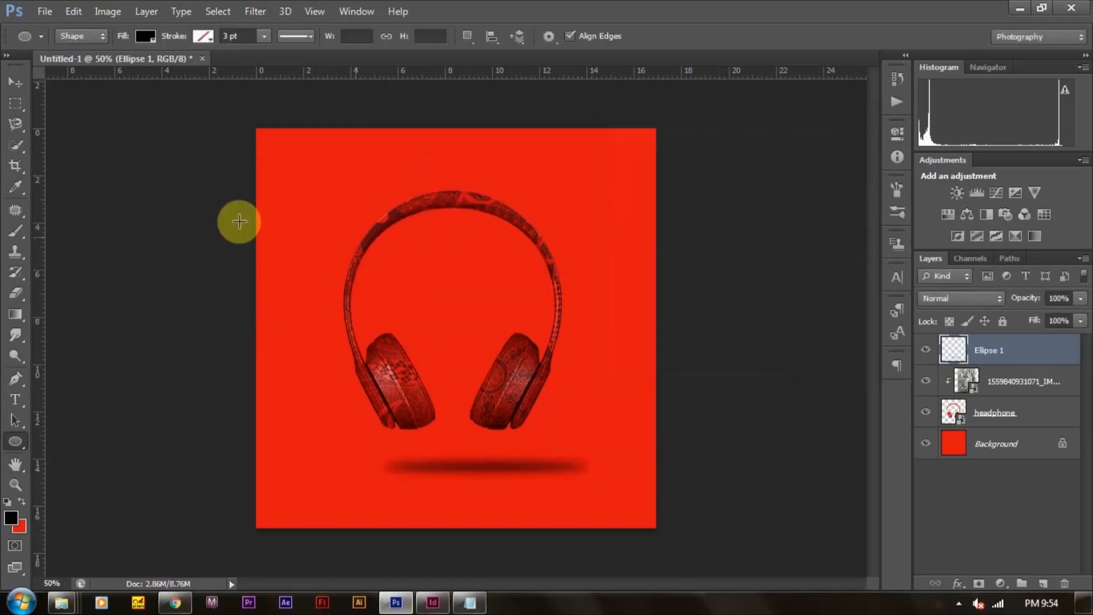
Move the blurred ellipse so it sits centered beneath the headphones as a shadow, and clear the selection
left_click(16, 82)
left_click_drag(511, 465, 481, 468)
left_click(733, 394)
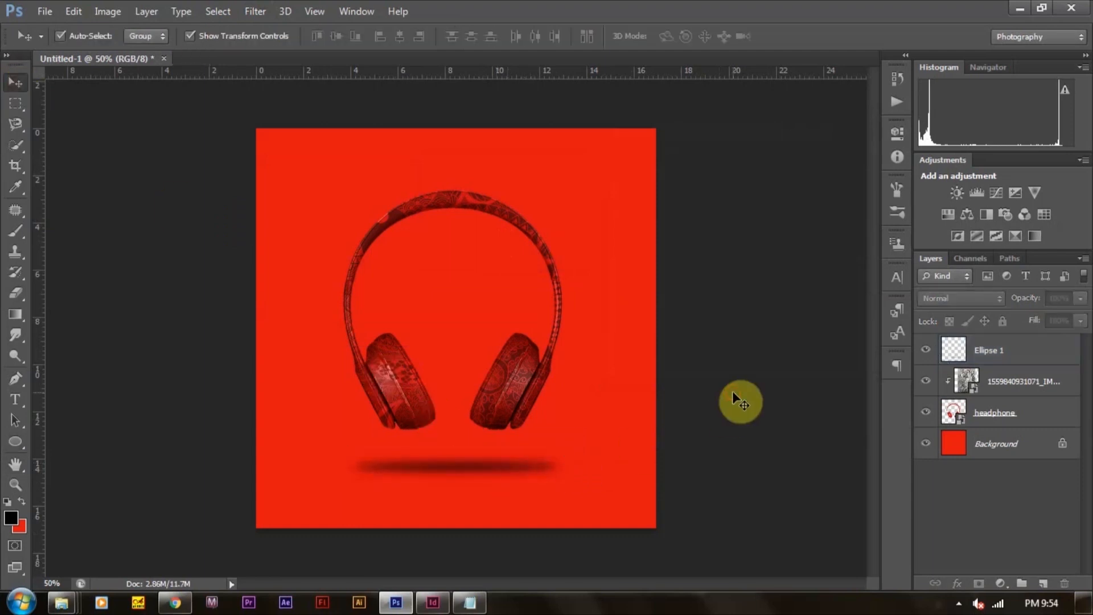
left_click(521, 381)
left_click(781, 387)
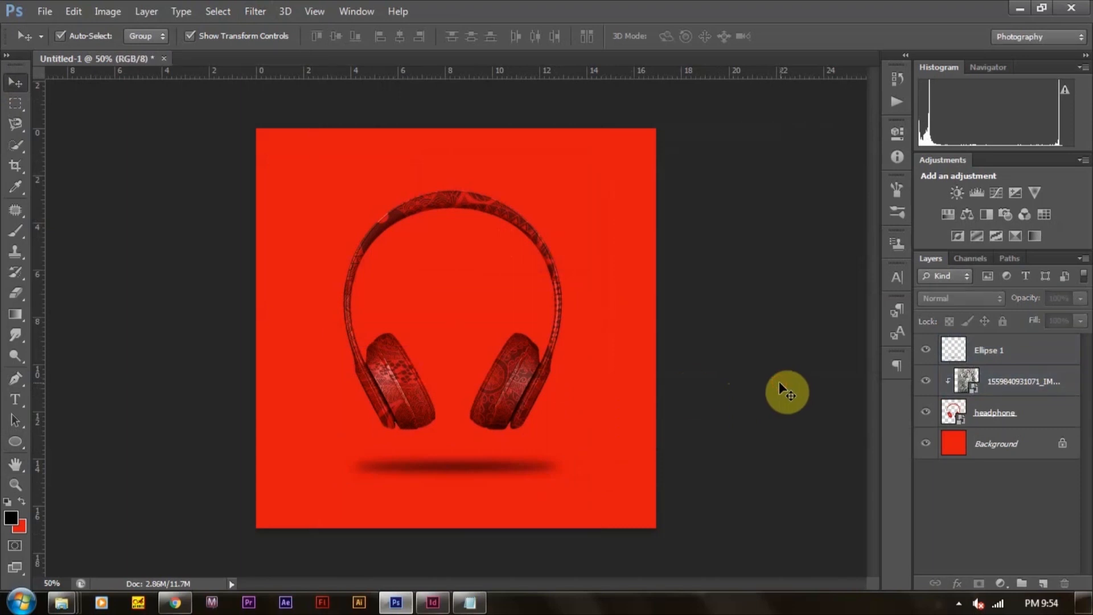
Move the headphones and their doodle pattern slightly down toward the shadow, and clear the selection
left_click_drag(768, 320, 376, 191)
left_click_drag(524, 359, 525, 370)
left_click(719, 401)
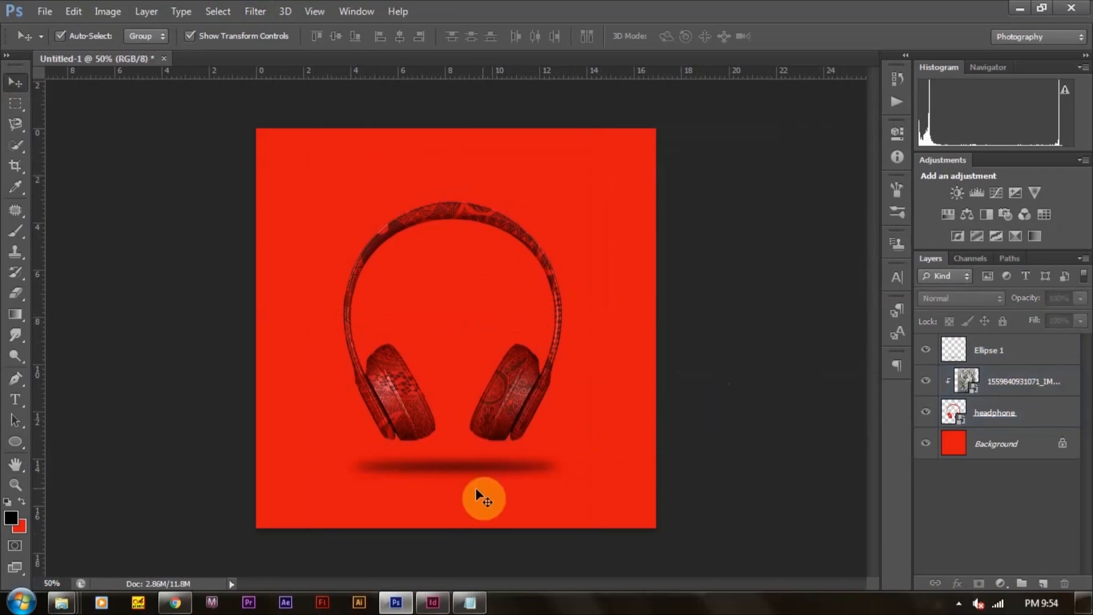
Copy the line "Headphones are evolved from the pro gear musicians use onstage" from Notepad and return to Photoshop
left_click(469, 601)
left_click(139, 259)
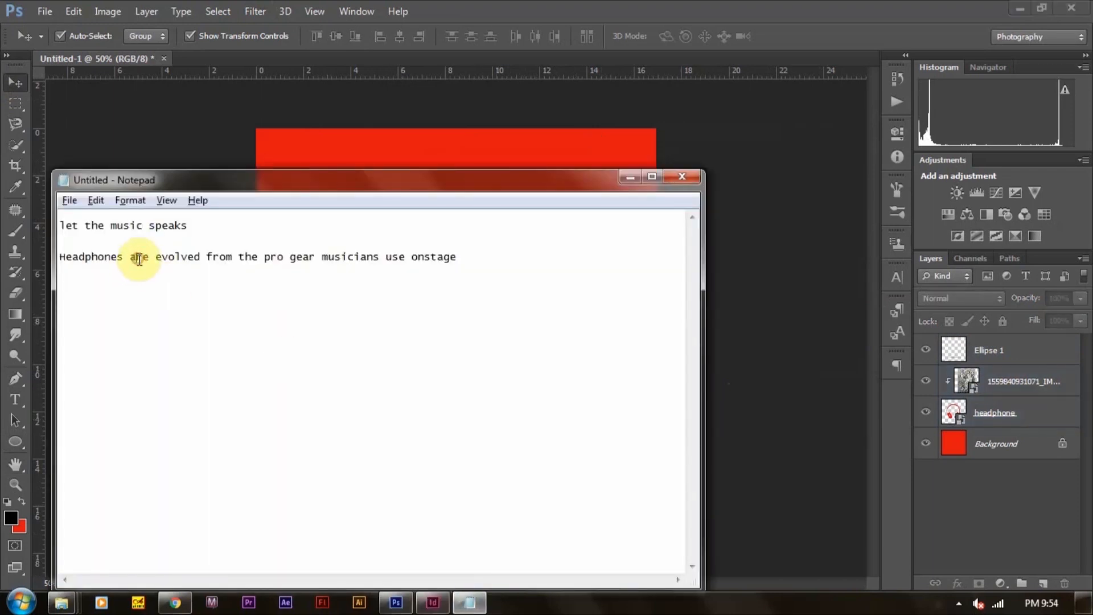
triple_click(139, 260)
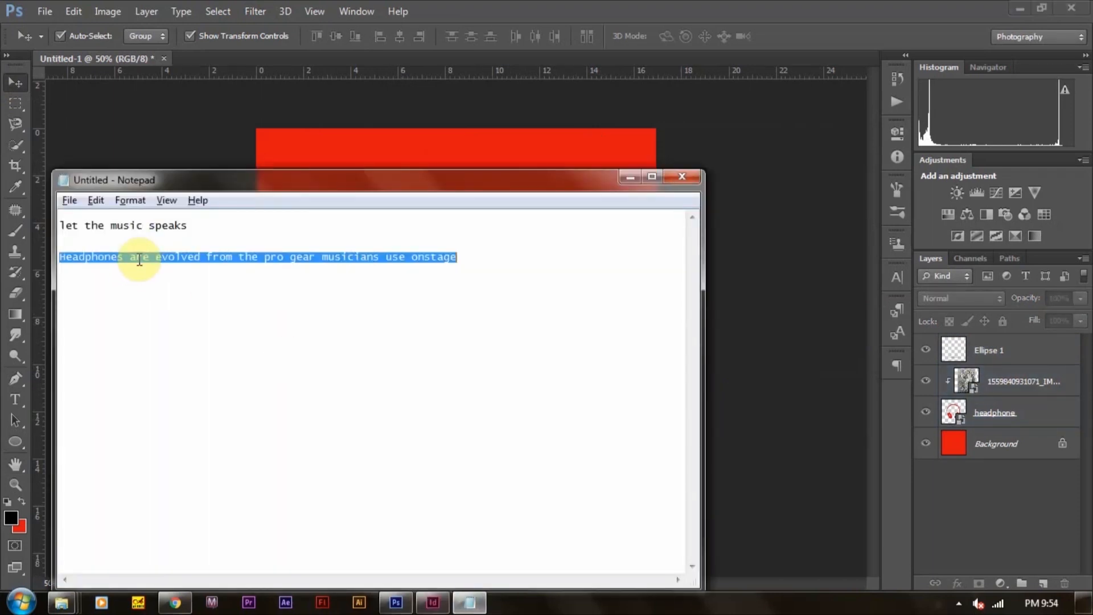
key("alt+Tab")
Add a text layer below the shadow with the copied headphones sentence, and select all of its text
left_click(15, 406)
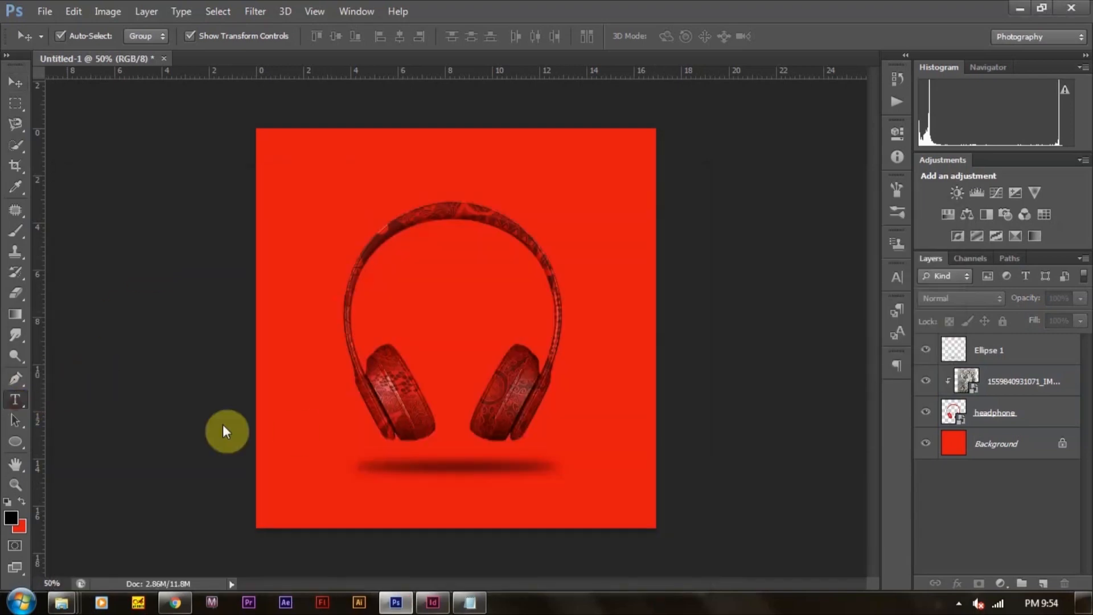
left_click(322, 493)
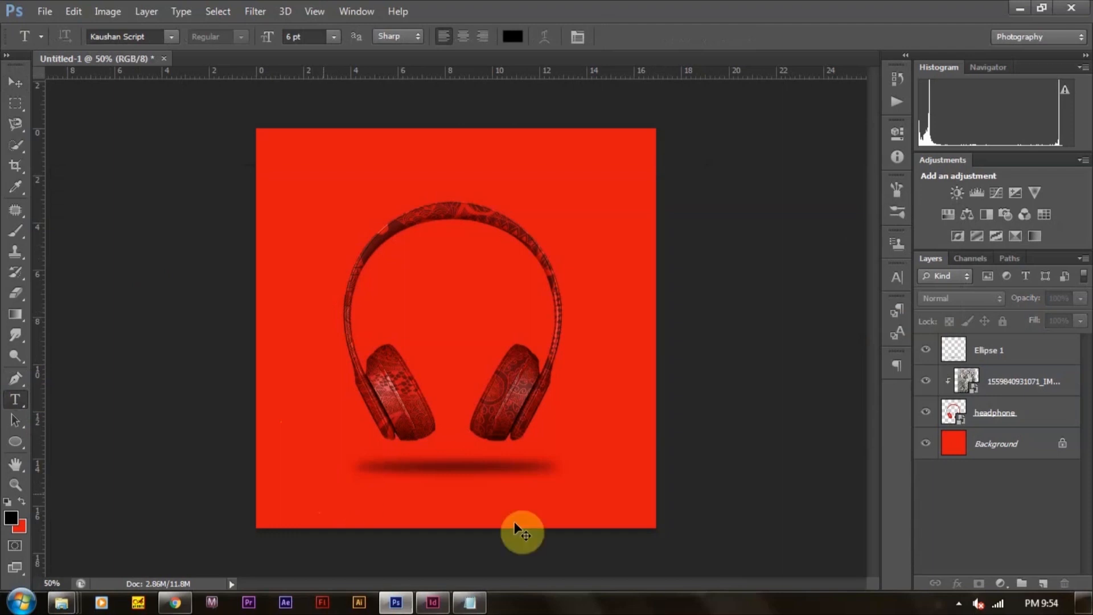
key("ctrl+v")
key("ctrl+a")
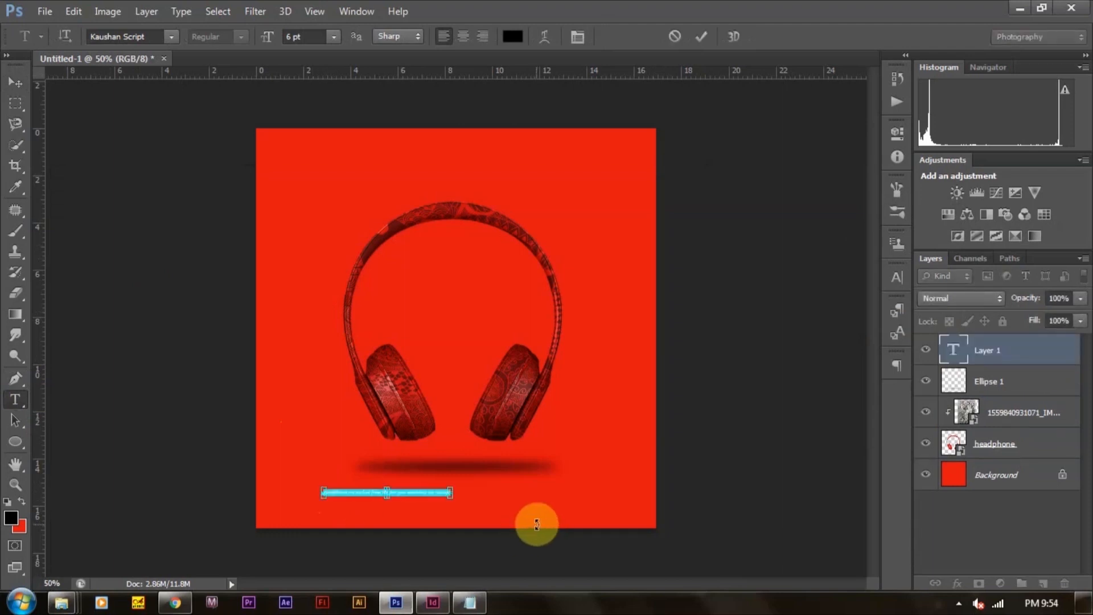
Set the sentence's font to Roboto Regular and its size to 7 pt
left_click(103, 41)
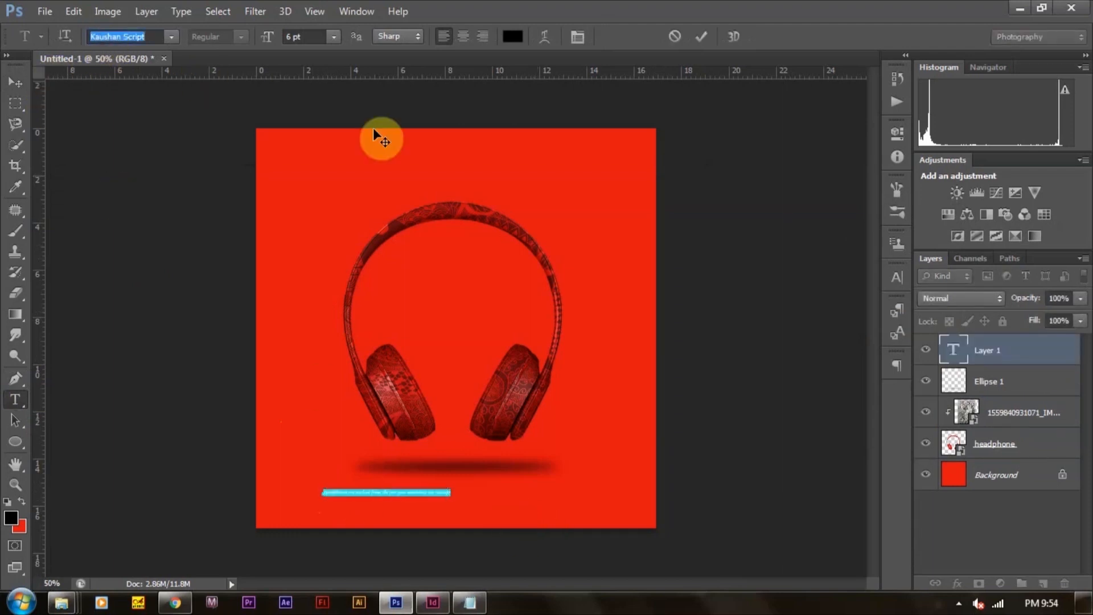
type("Roboto")
key("Tab")
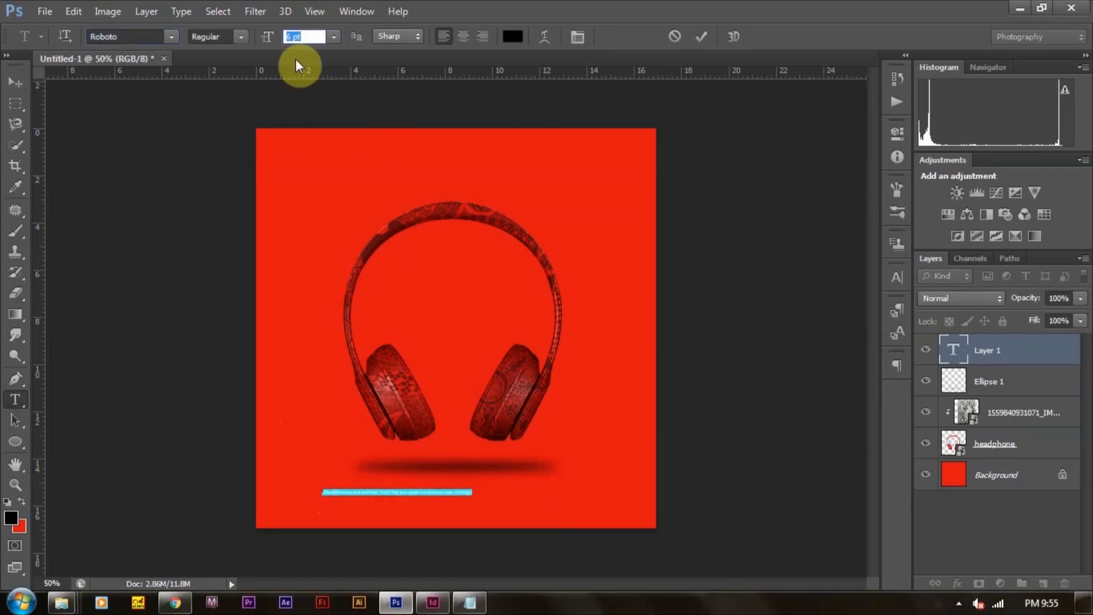
type("7")
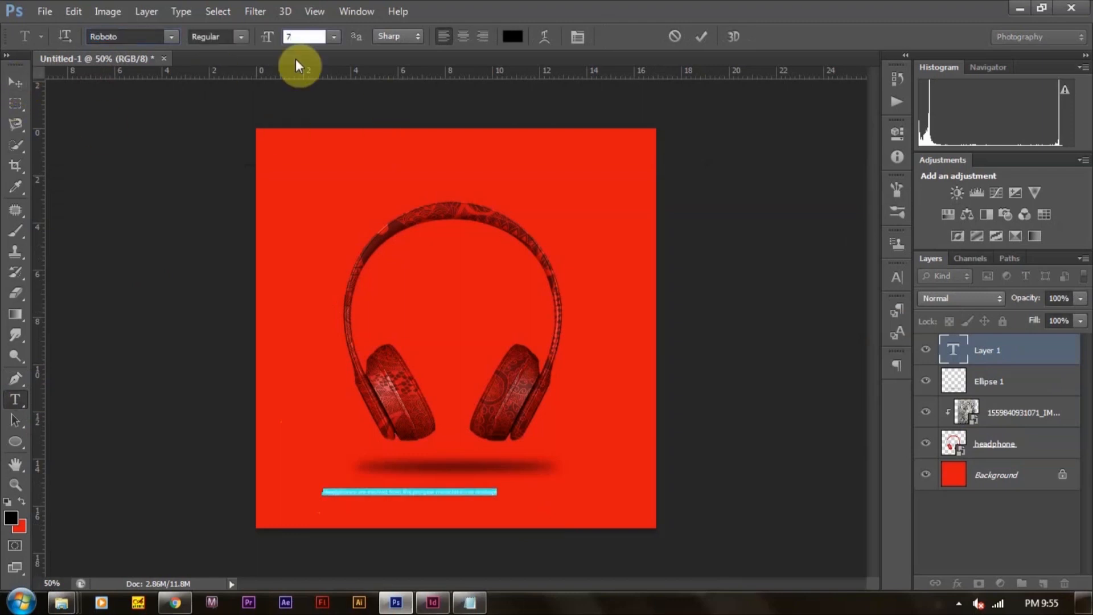
Move the sentence so it sits roughly centered beneath the shadow
left_click(21, 82)
key("ctrl+plus")
key("ctrl+plus")
key("ctrl+plus")
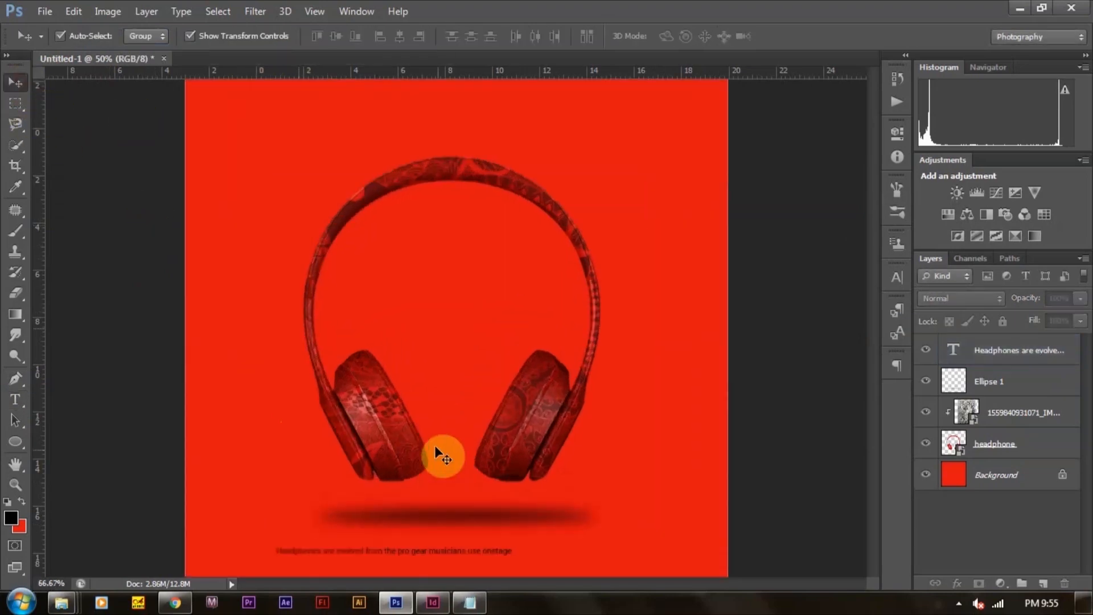
left_click_drag(399, 419, 483, 214)
left_click_drag(478, 285, 265, 361)
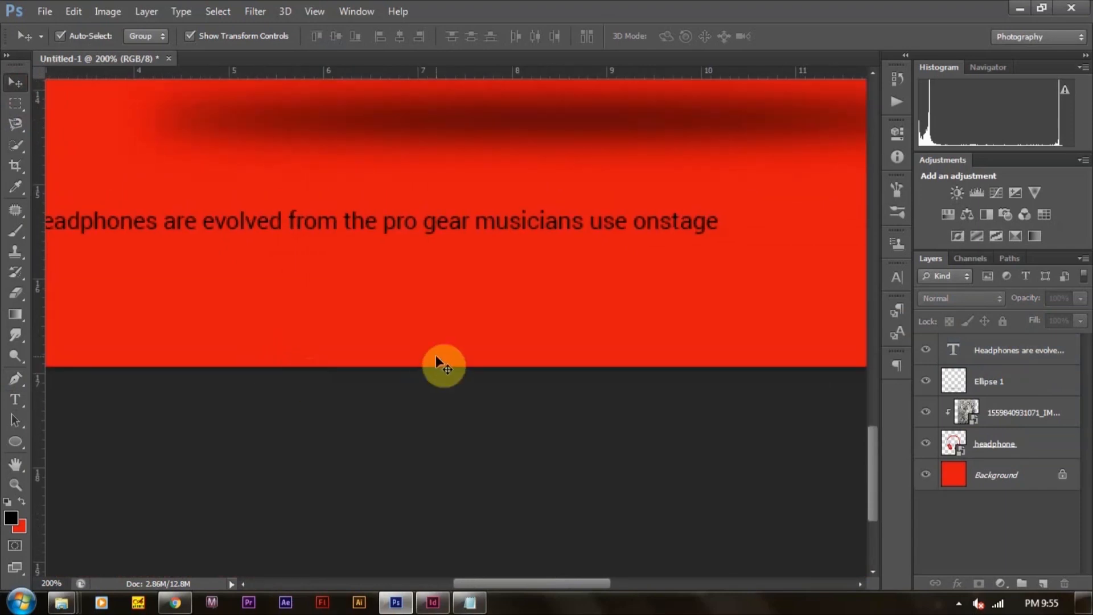
key("ctrl+minus")
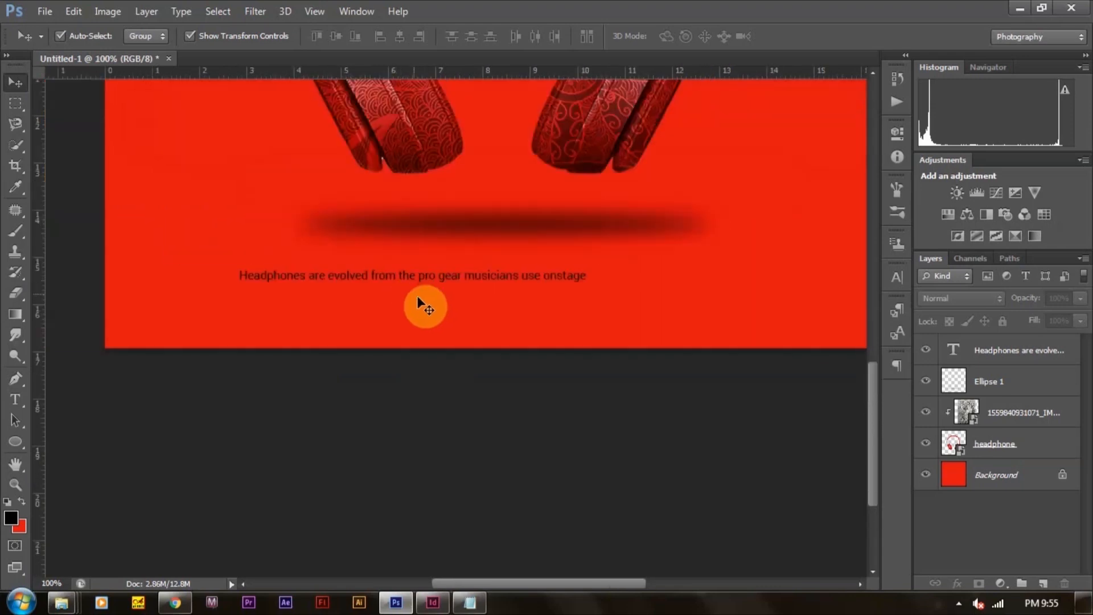
left_click_drag(424, 279, 523, 283)
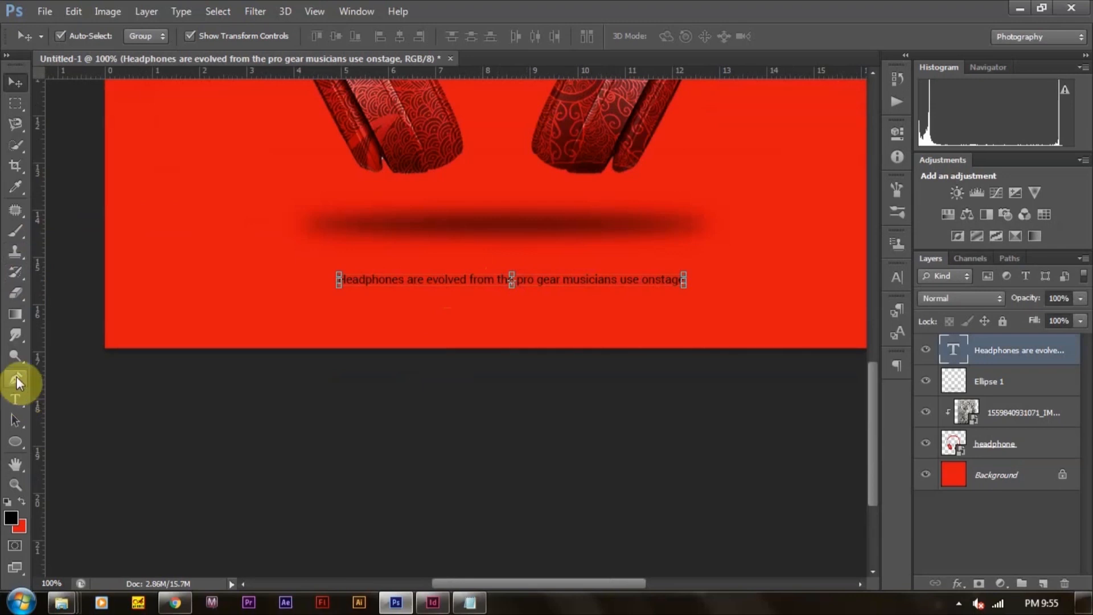
Change the color of the whole sentence below the shadow to white (ffffff)
left_click(16, 400)
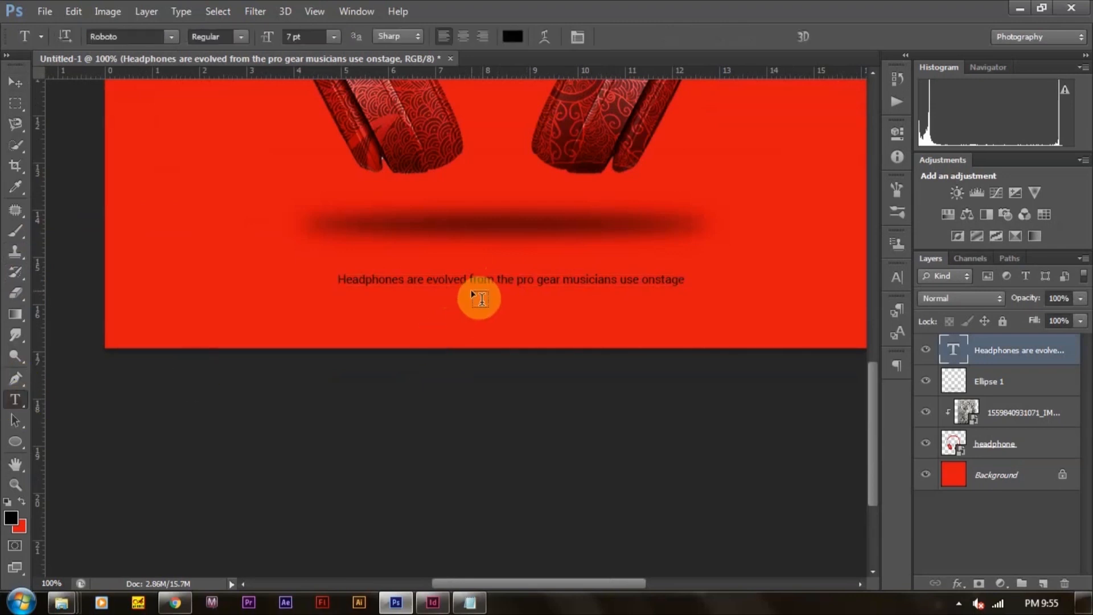
left_click(560, 286)
key("ctrl+a")
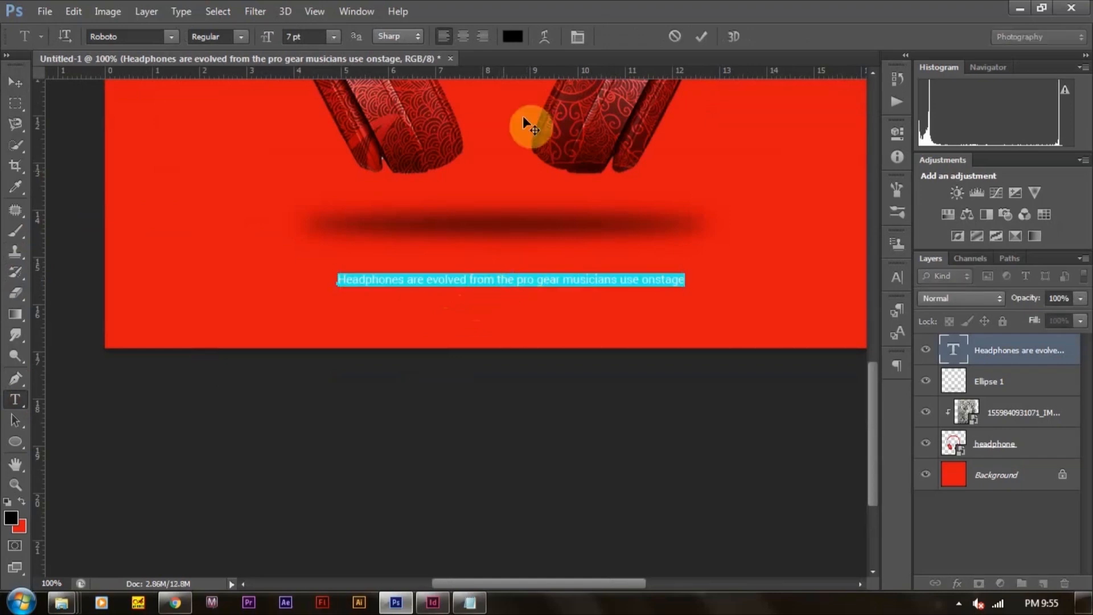
left_click(510, 38)
left_click_drag(520, 151, 305, 110)
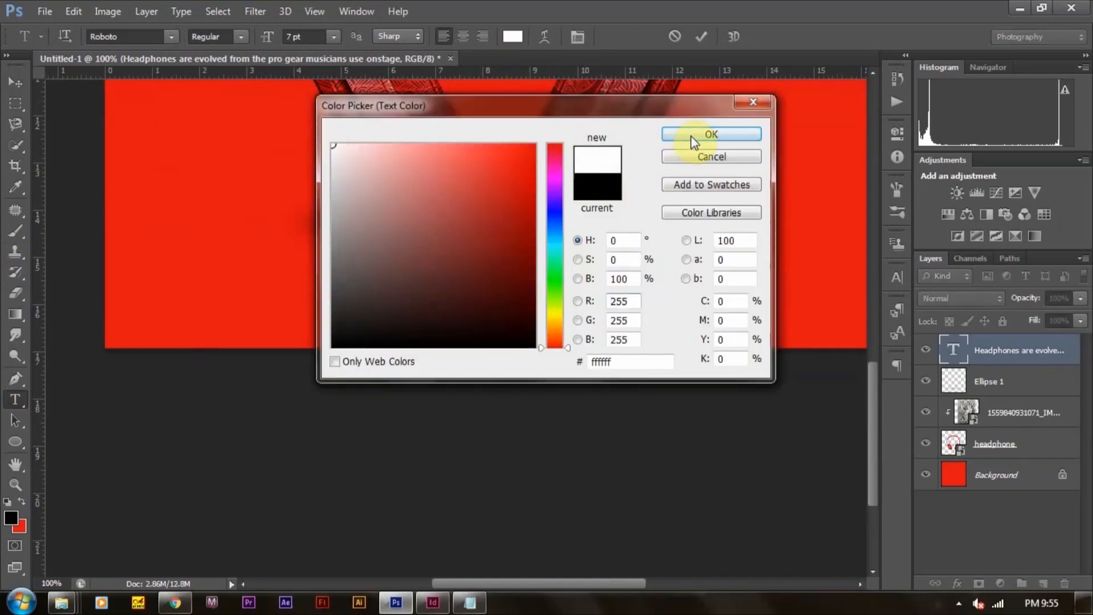
left_click(691, 137)
left_click(15, 83)
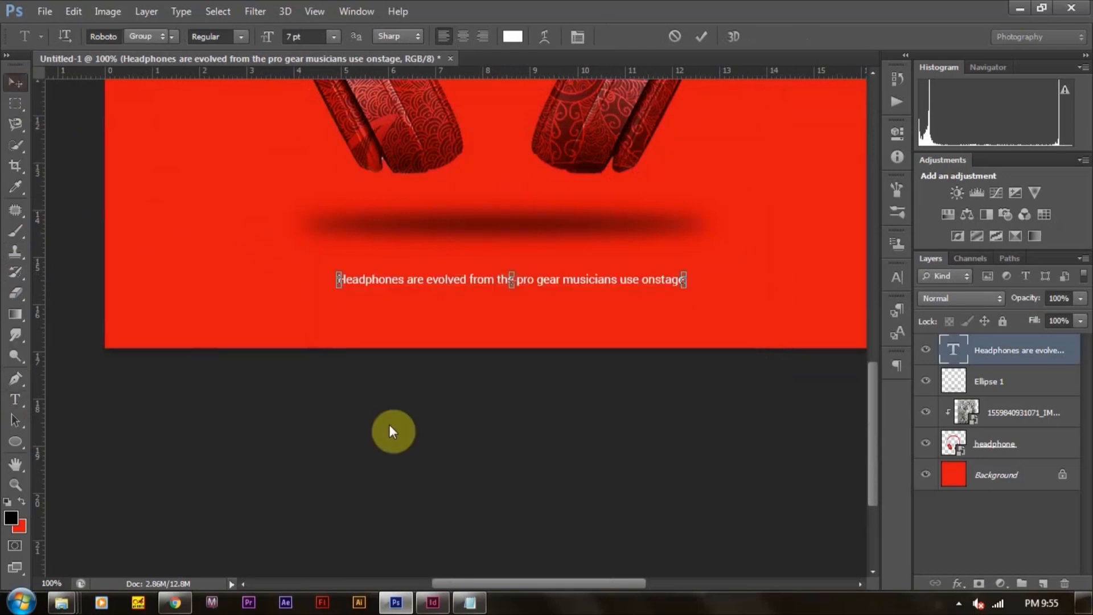
Select the sentence together with the Background layer and align their horizontal centers, and clear the selection
left_click(566, 279)
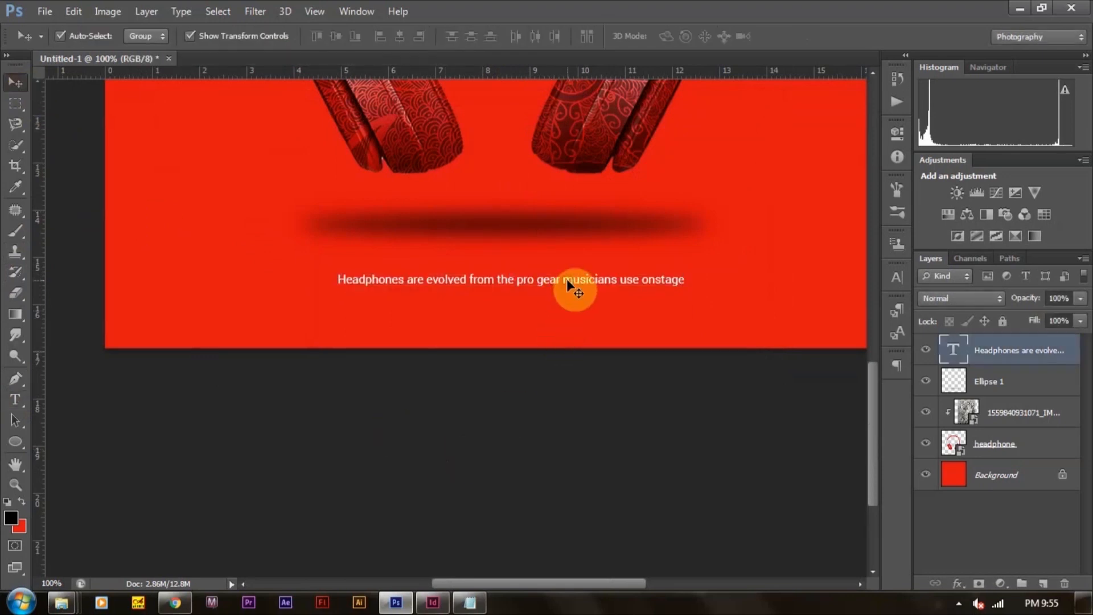
right_click(594, 307)
left_click(653, 320)
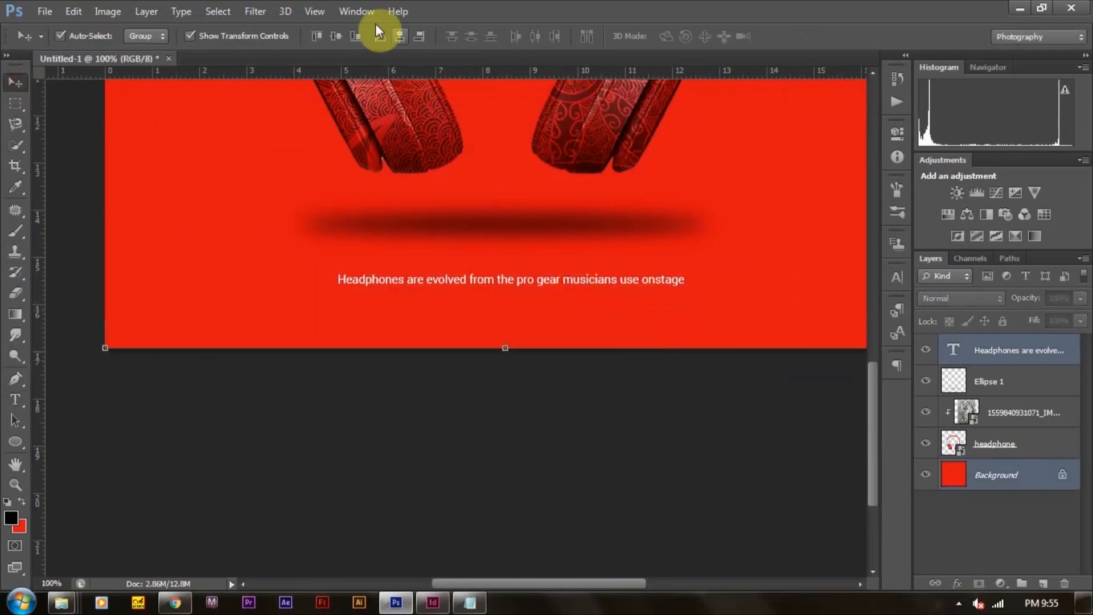
left_click(402, 39)
left_click(493, 436)
Center the shadow ellipse horizontally on the Background layer, and clear the selection
left_click(470, 224)
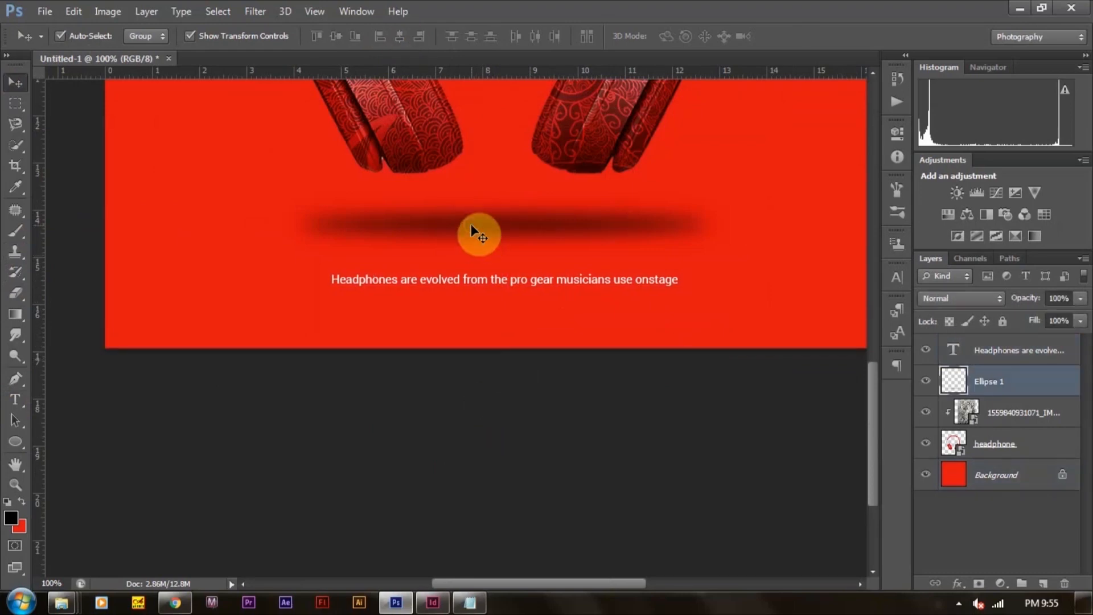
right_click(576, 337)
left_click(605, 349)
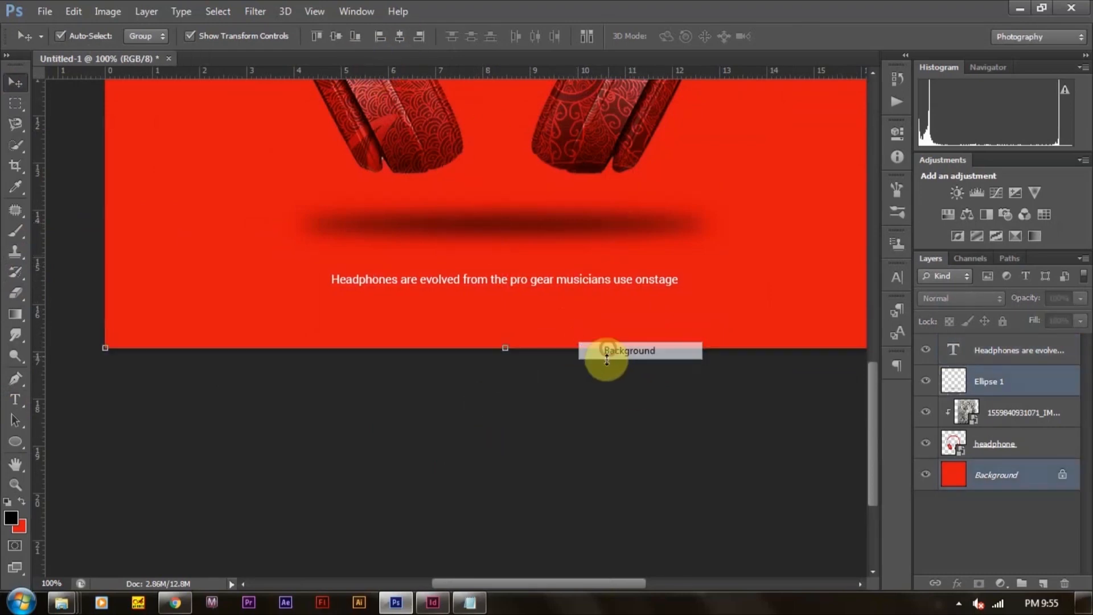
left_click(620, 415)
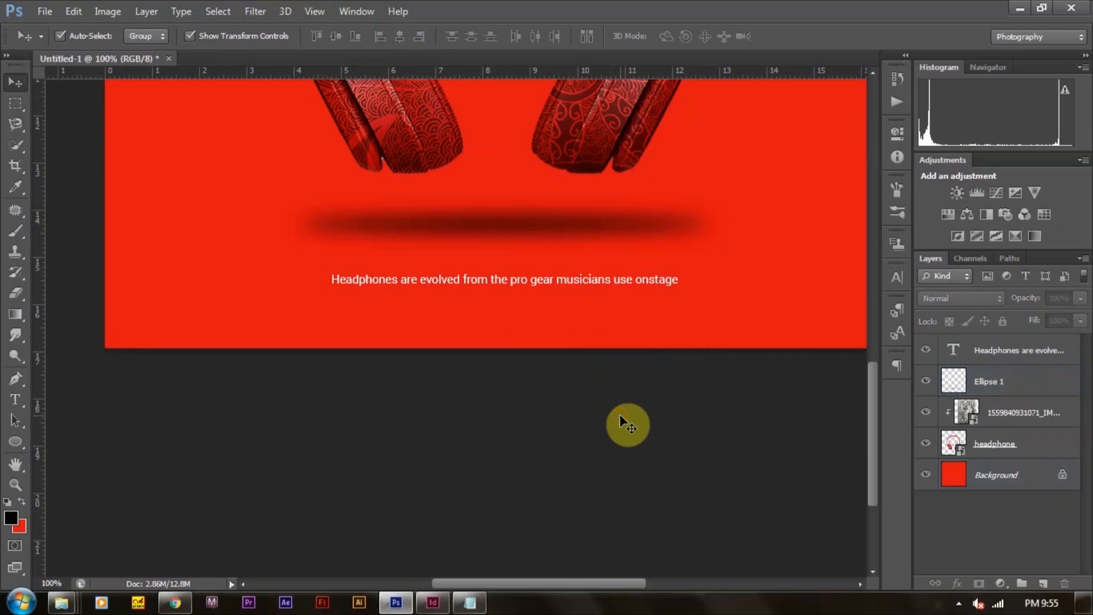
scroll(619, 415, "up", 1)
key("ctrl+0")
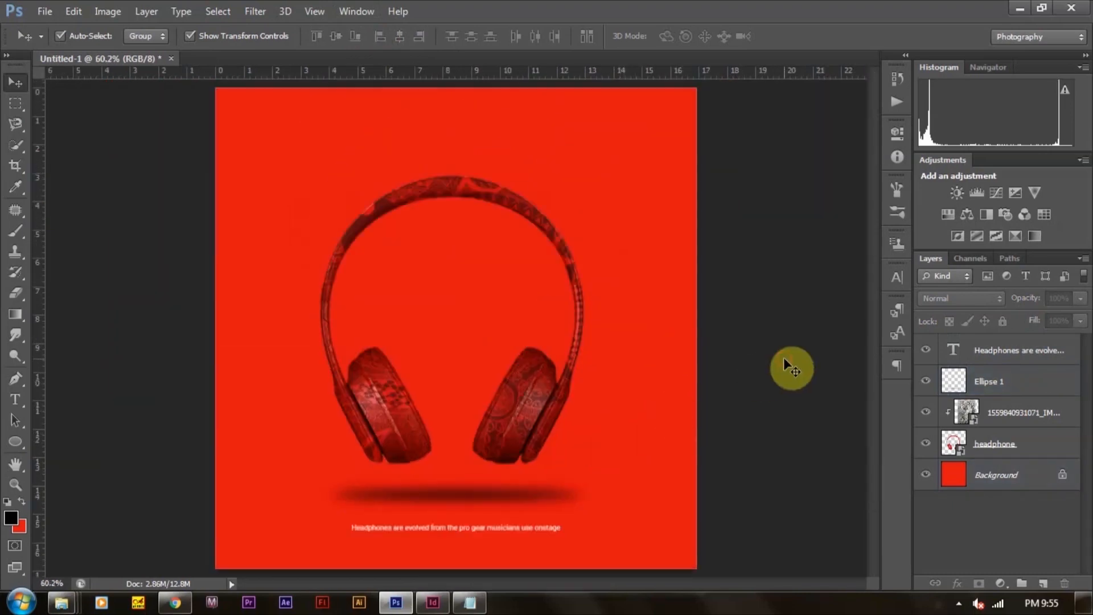
Copy the words "let the" from the slogan in Notepad and return to Photoshop
left_click(470, 602)
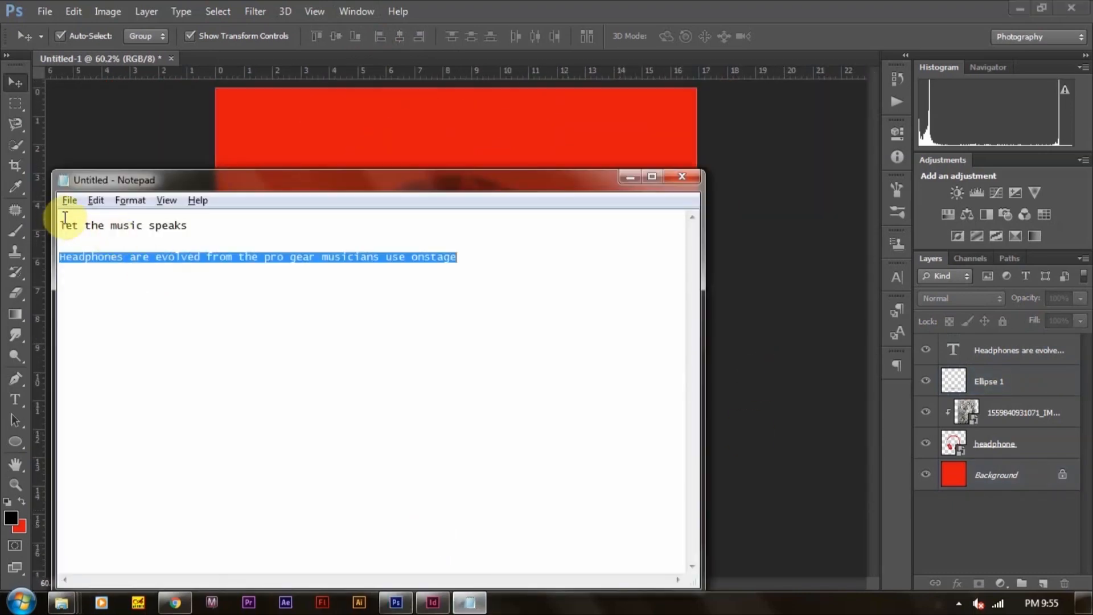
left_click_drag(63, 224, 108, 226)
key("ctrl+c")
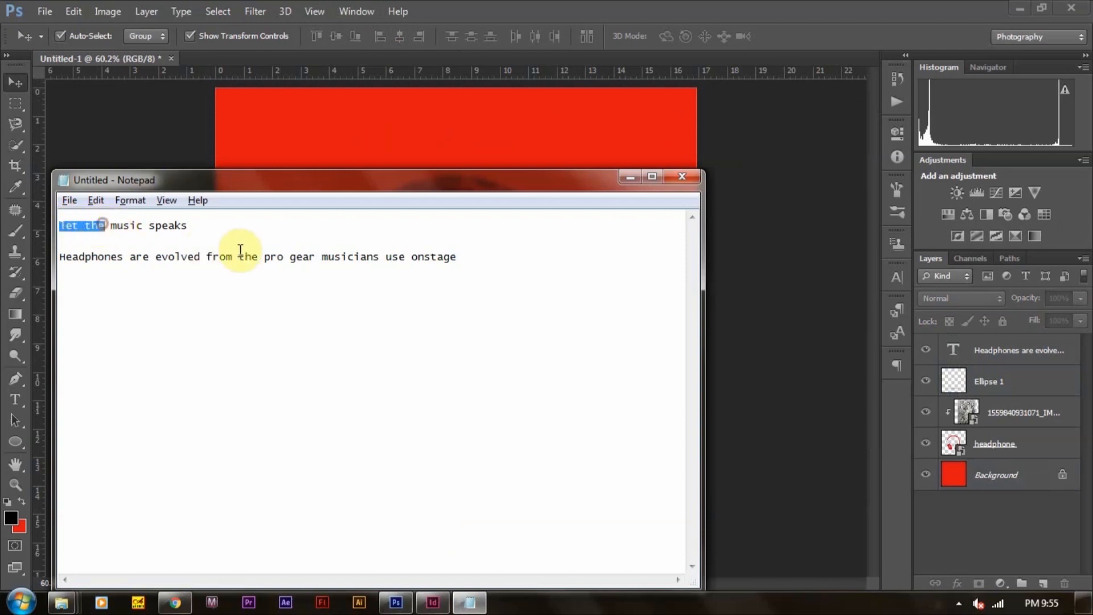
key("alt+Tab")
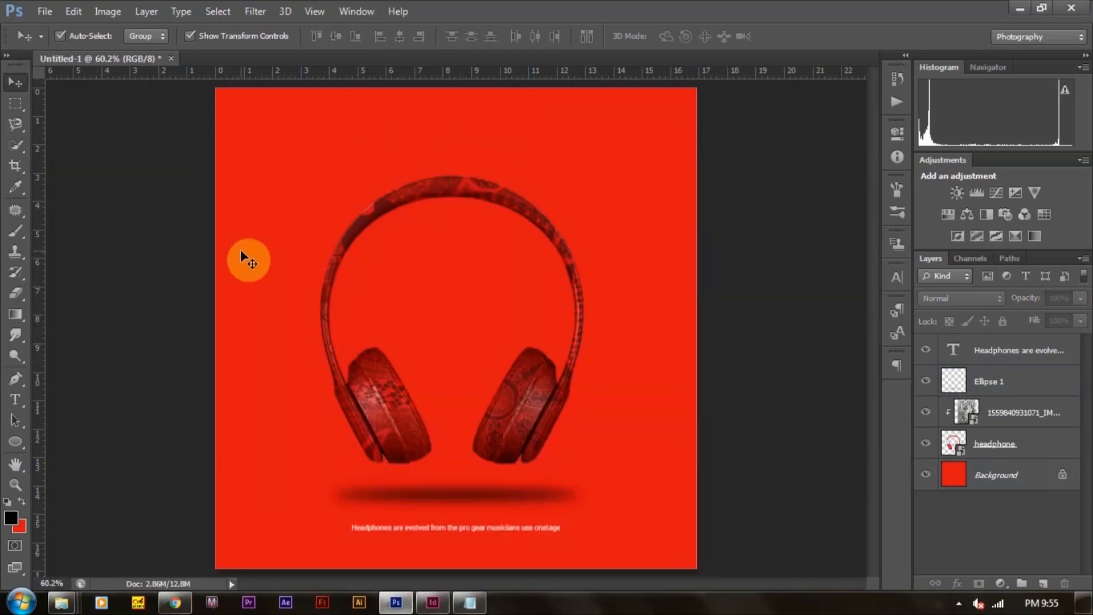
Add a text layer with the copied words "let the" inside the headband arc, and select all of its text
key("ctrl+plus")
key("ctrl+plus")
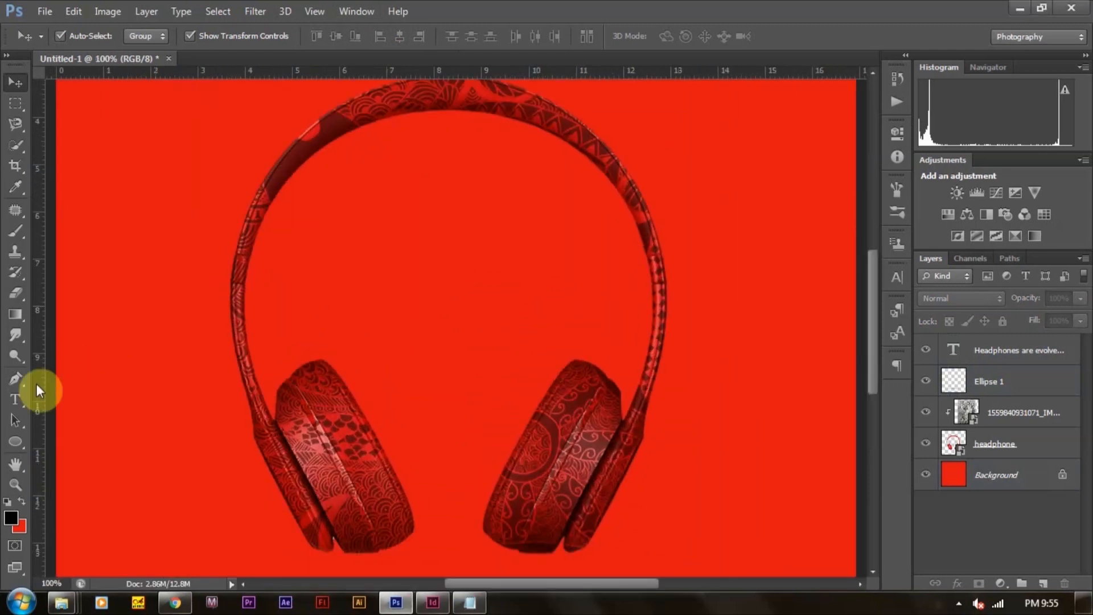
left_click(17, 398)
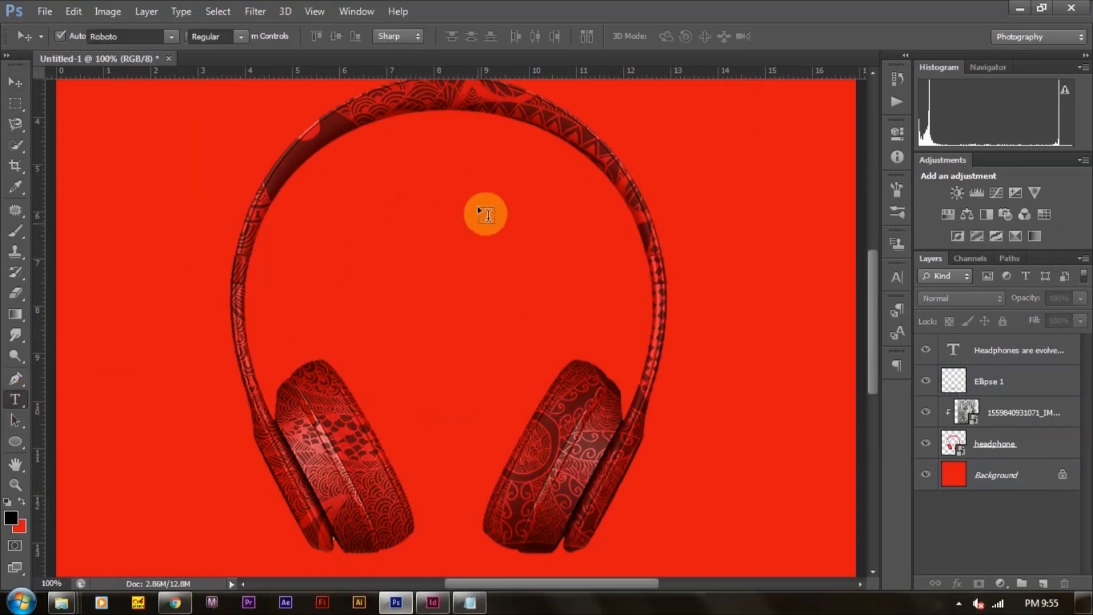
left_click(388, 224)
key("ctrl+v")
key("ctrl+a")
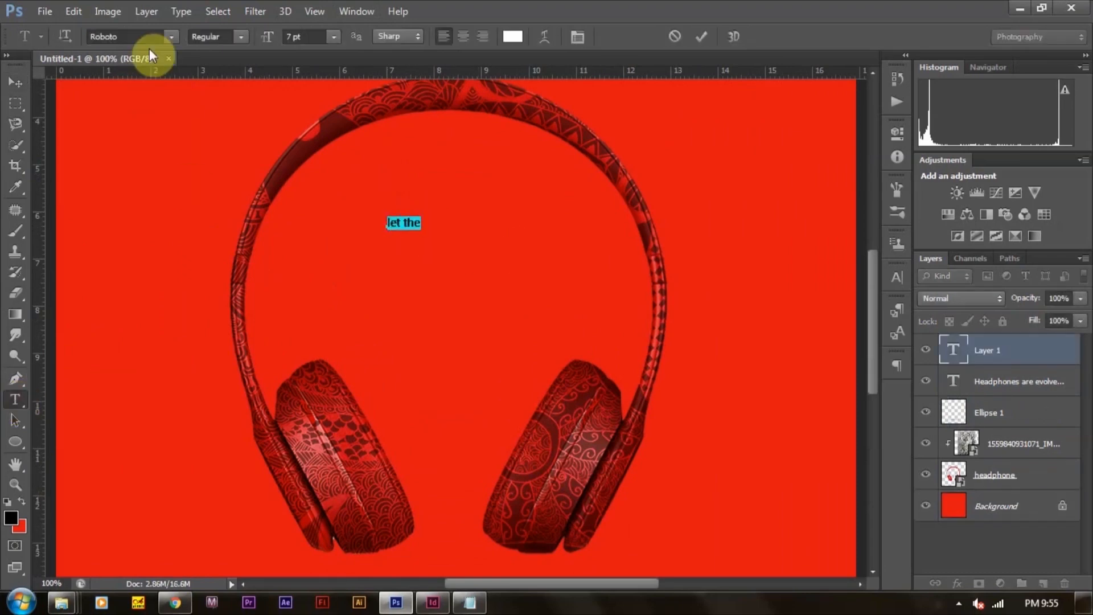
Set the font of the "let the" text to Kaushan Script
left_click(146, 34)
type("Kaushan Script")
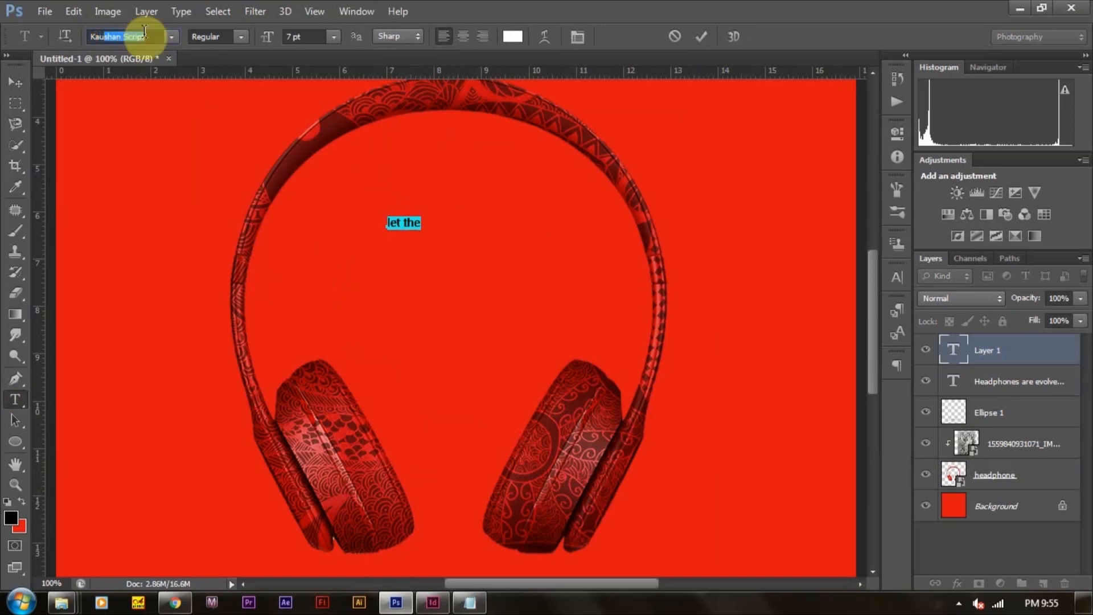
key("Return")
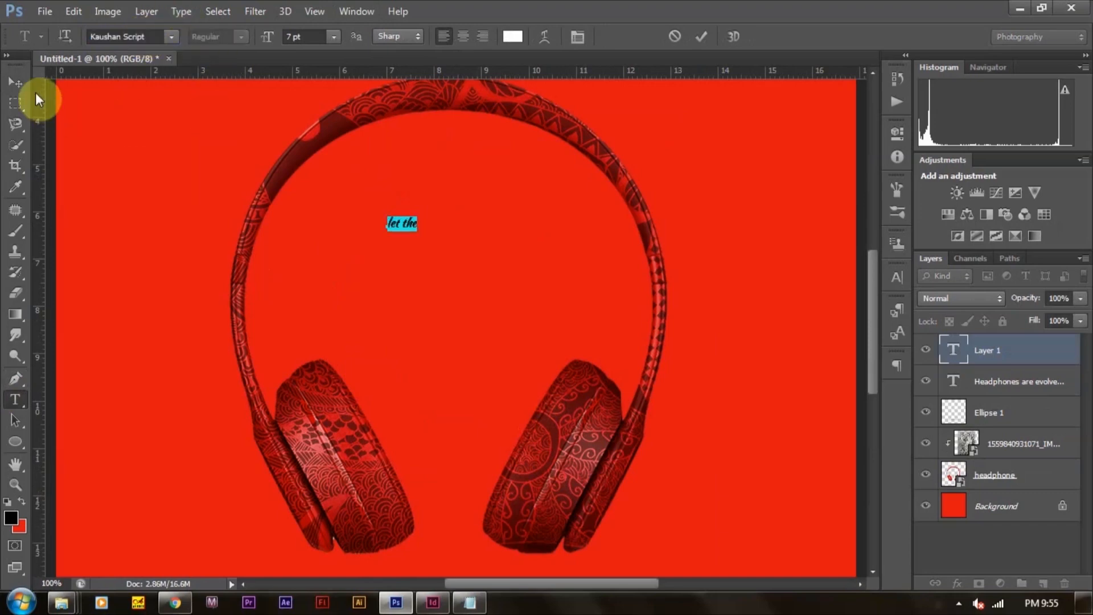
Scale the "let the" text up to about 315% and apply the transform
left_click(15, 85)
left_click(417, 230)
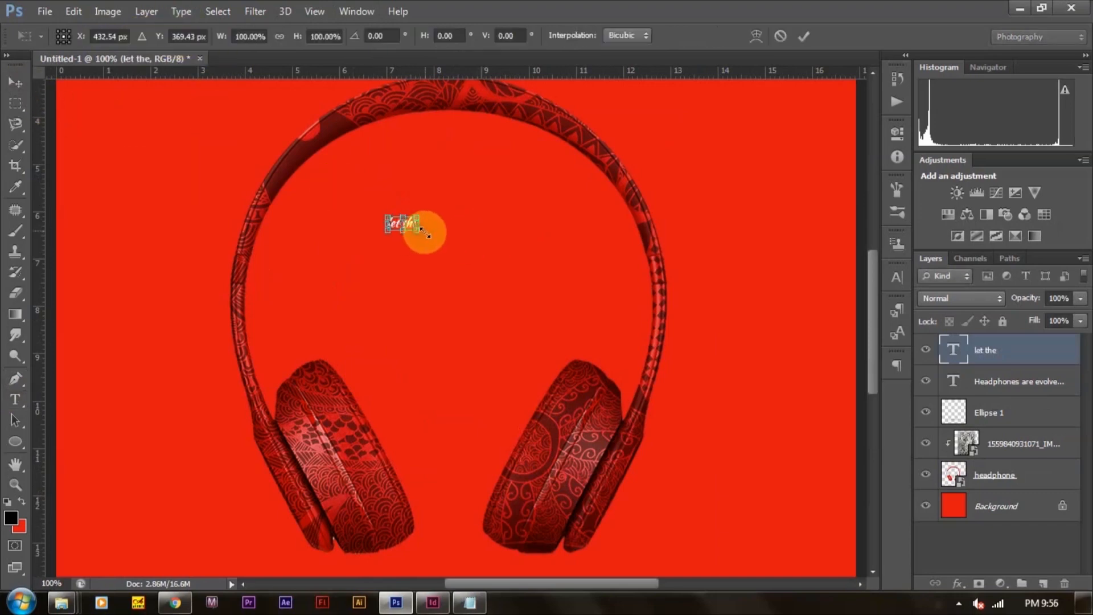
left_click_drag(419, 232, 488, 257)
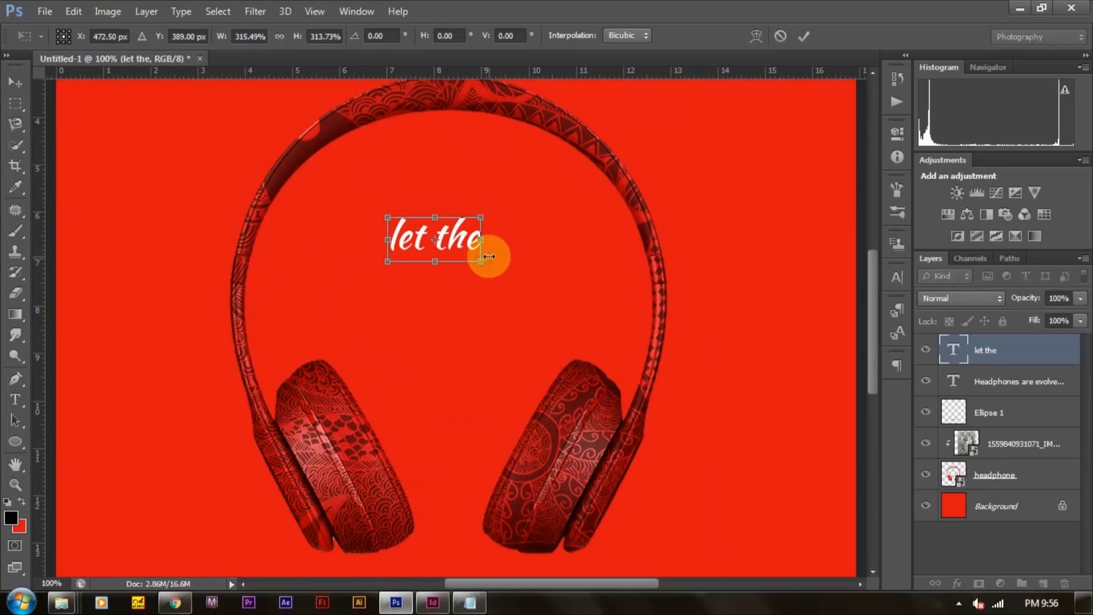
key("Return")
Retype the letter "t" of "the" in the "let the" text
left_click(20, 398)
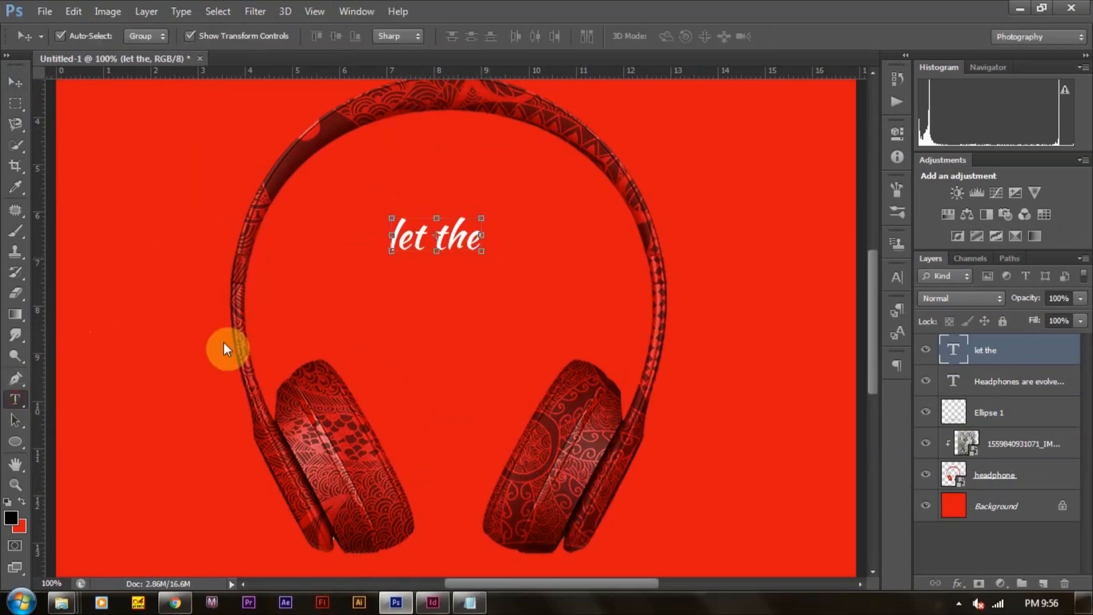
left_click_drag(444, 235, 431, 236)
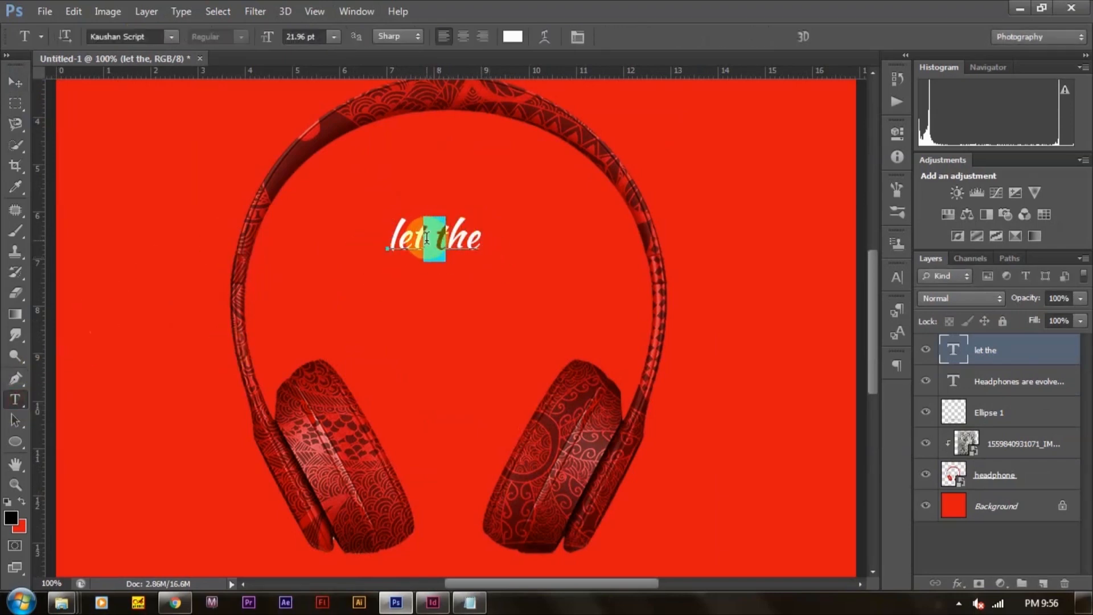
key("BackSpace")
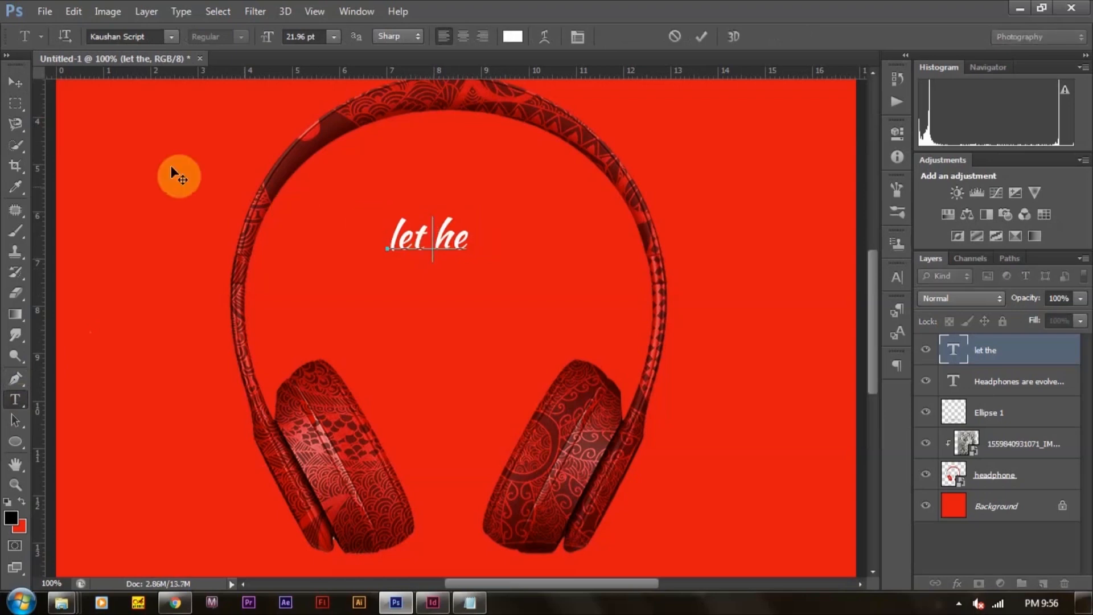
type("t")
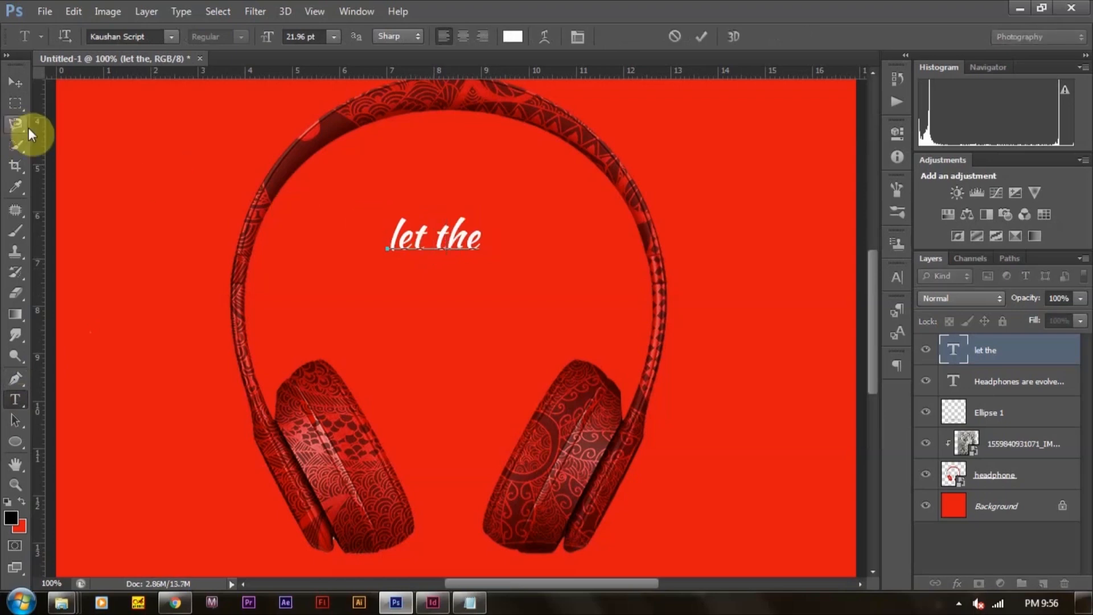
Move "let the" towards the upper left inside the headband, duplicate it directly below, and select the duplicate's whole text
left_click(16, 82)
left_click_drag(451, 227, 410, 245)
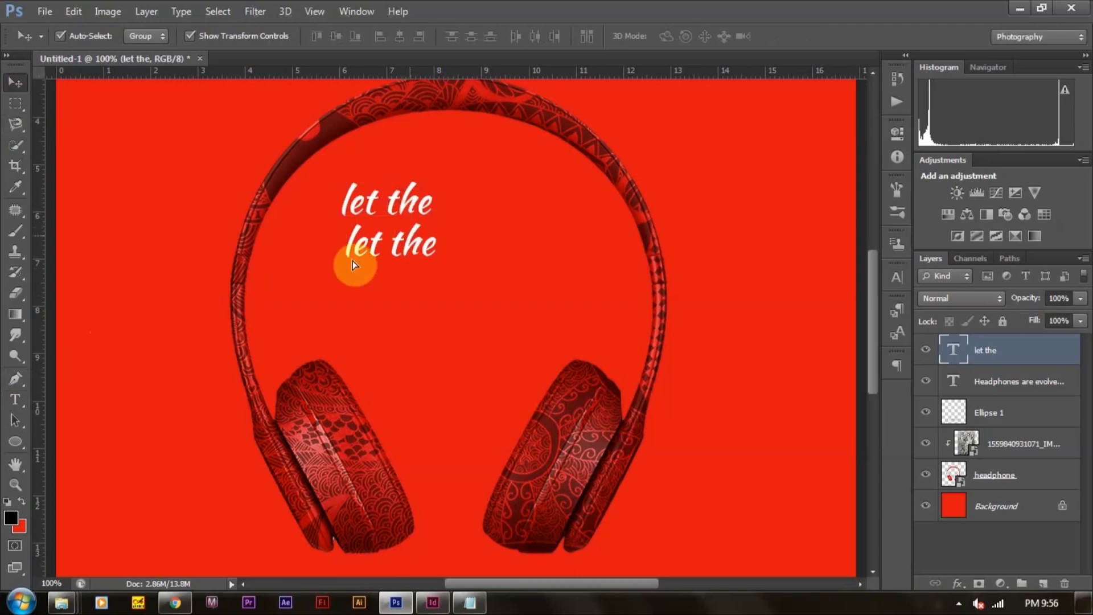
left_click(16, 399)
left_click(427, 234)
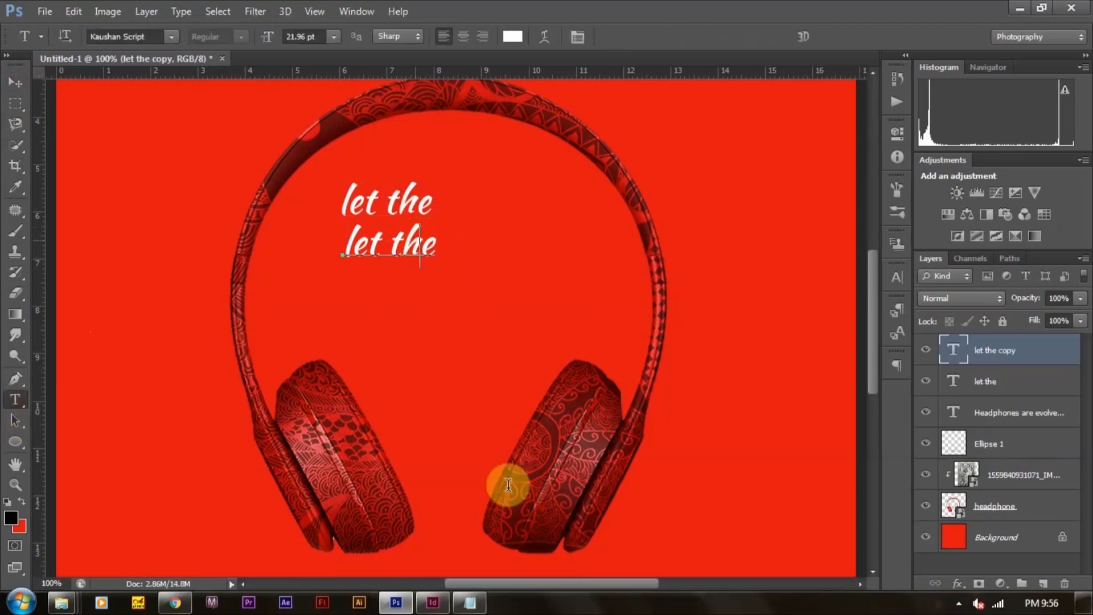
key("ctrl+a")
Copy the word "music" from Notepad and paste it over the duplicate's text in Photoshop
left_click(470, 602)
left_click_drag(110, 225, 143, 225)
key("ctrl+c")
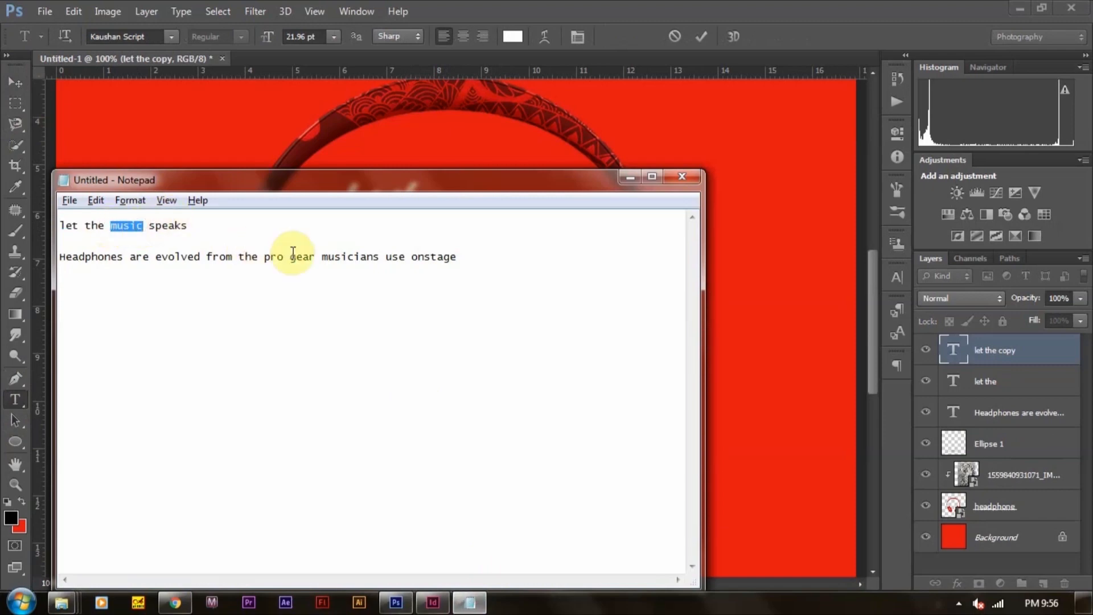
key("alt+Tab")
key("ctrl+v")
Scale the "music" text up to about 267% and apply the transform
left_click(15, 83)
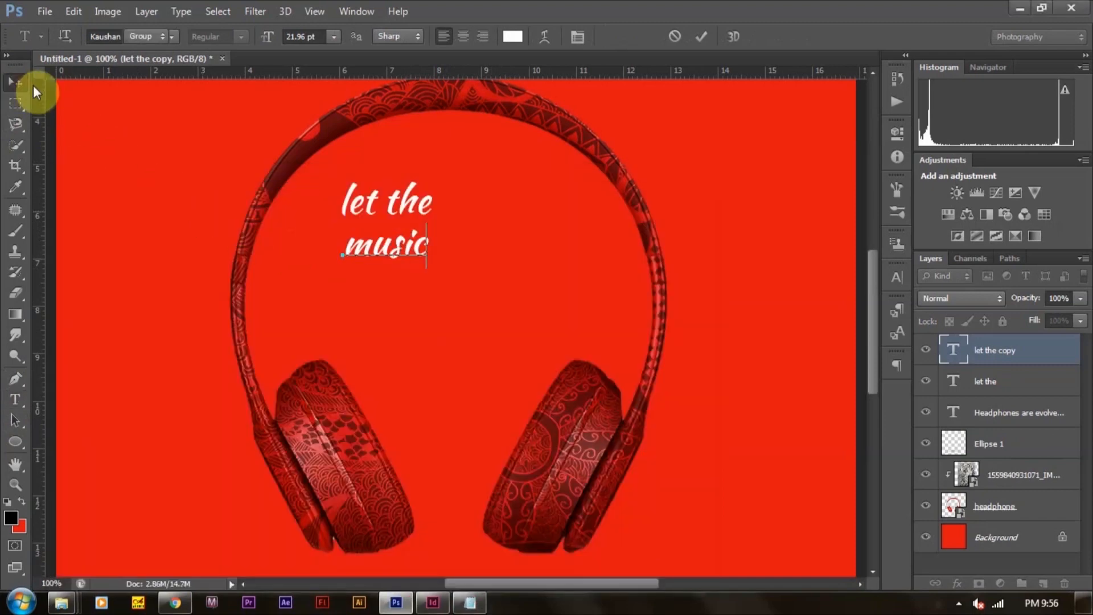
left_click_drag(428, 259, 573, 322)
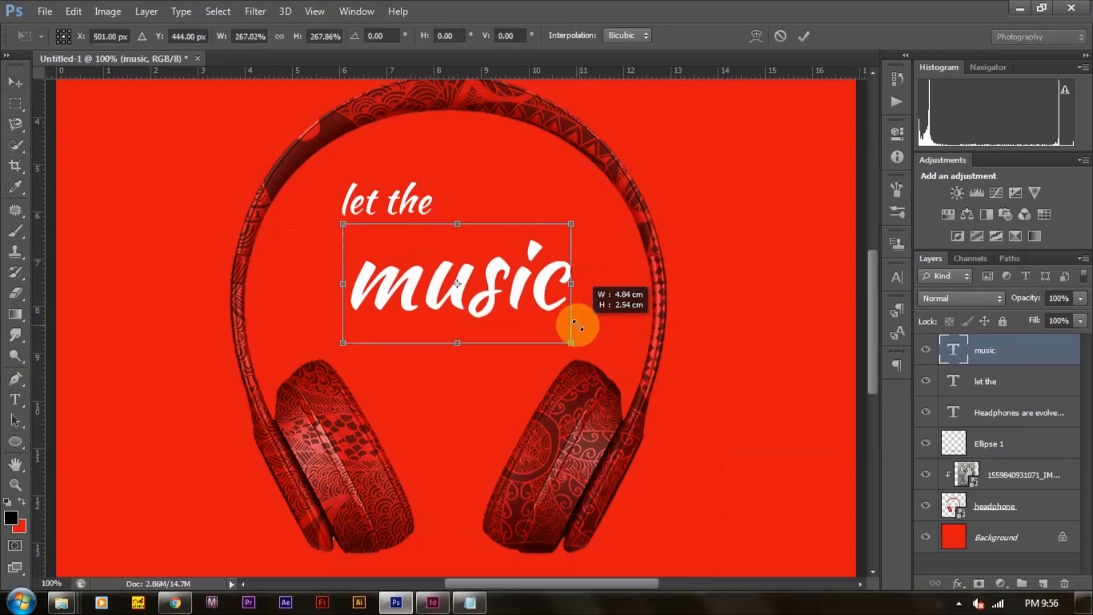
double_click(521, 275)
Duplicate the "music" text directly below itself, then copy the word "speaks" from Notepad and return to Photoshop
left_click_drag(520, 272, 501, 307)
key("alt+Tab")
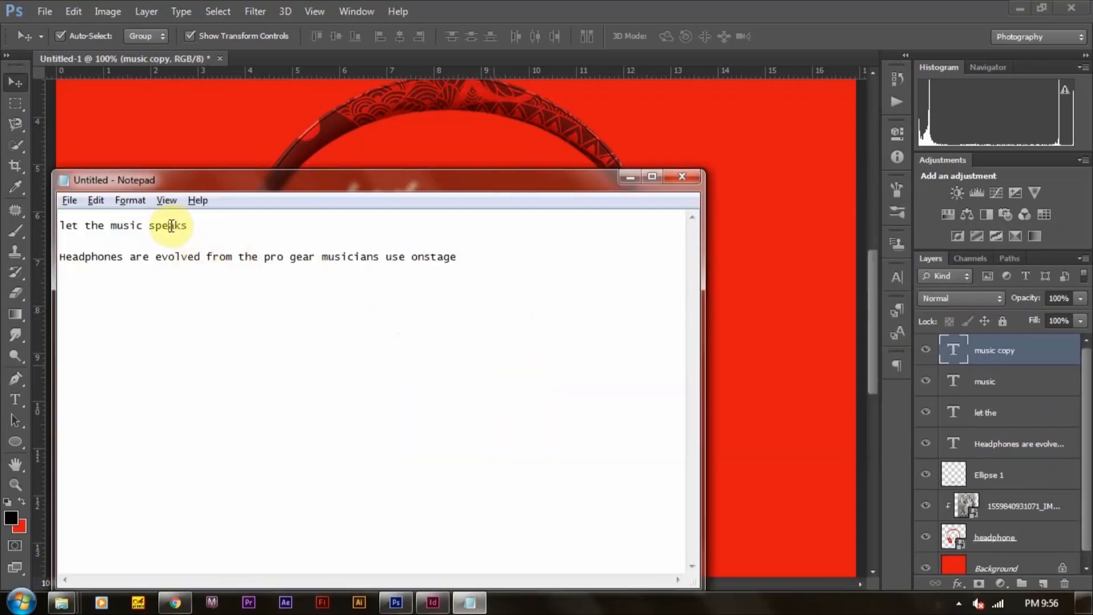
double_click(173, 225)
key("ctrl+c")
key("alt+Tab")
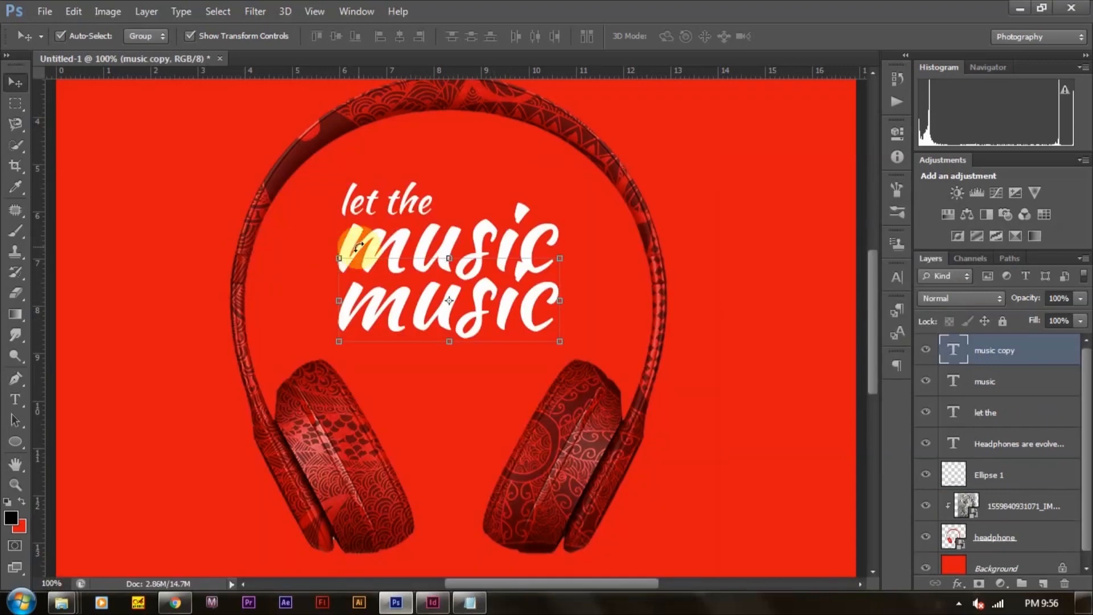
Replace the lower "music" text with the copied word "speaks"
left_click(16, 399)
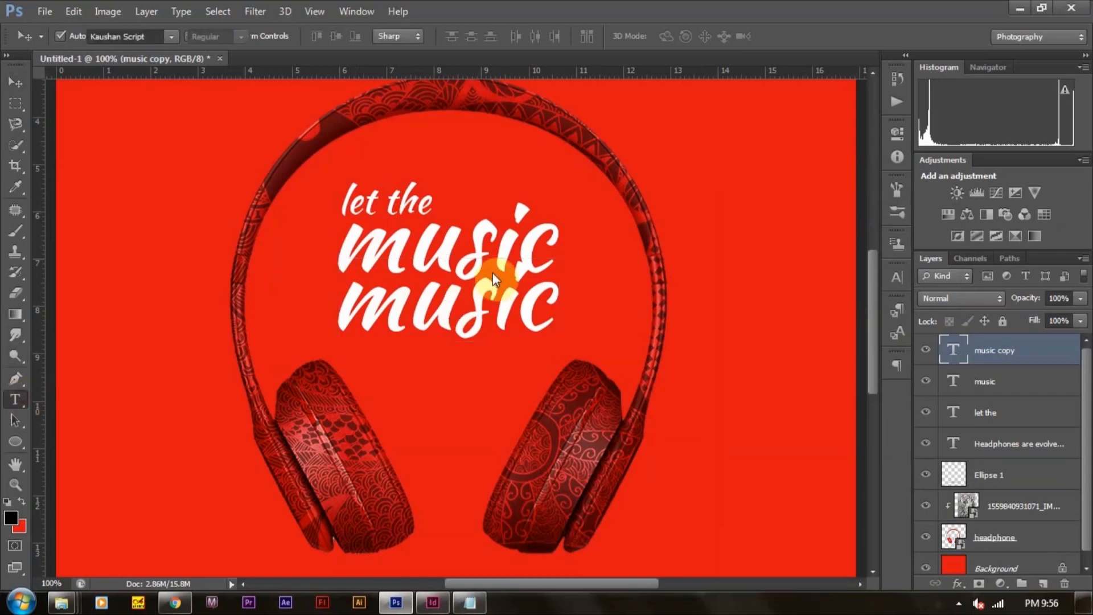
left_click(484, 289)
key("ctrl+a")
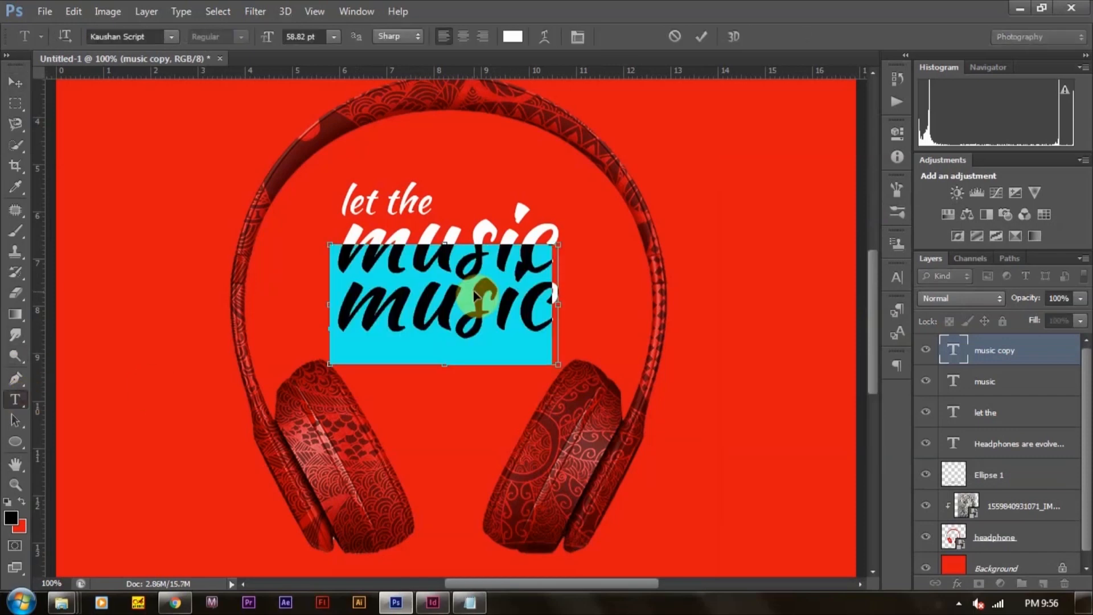
key("ctrl+v")
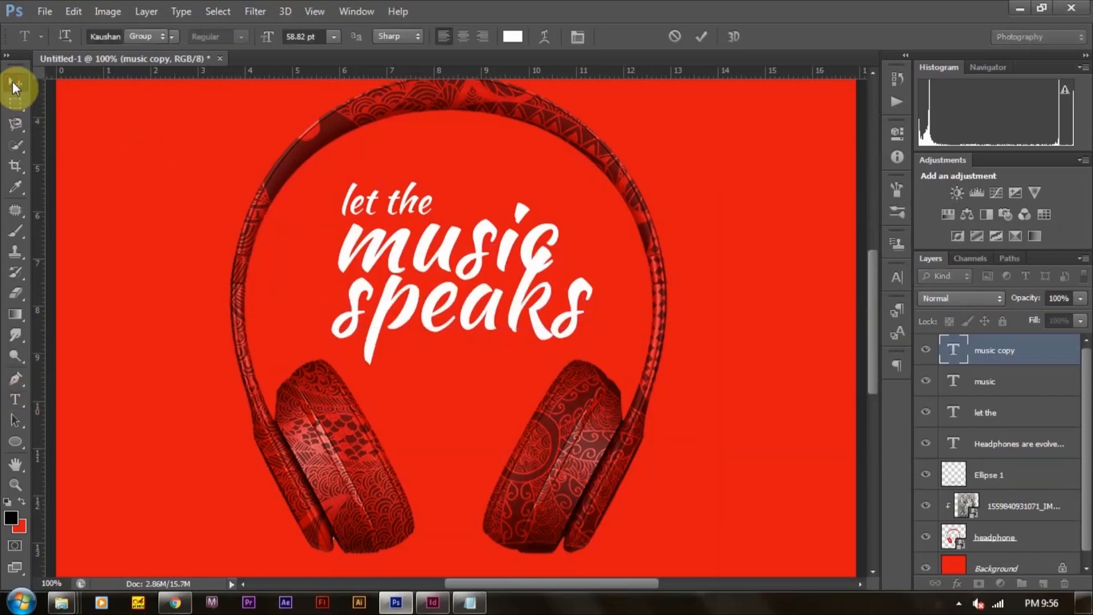
left_click(16, 82)
left_click_drag(595, 245, 609, 262)
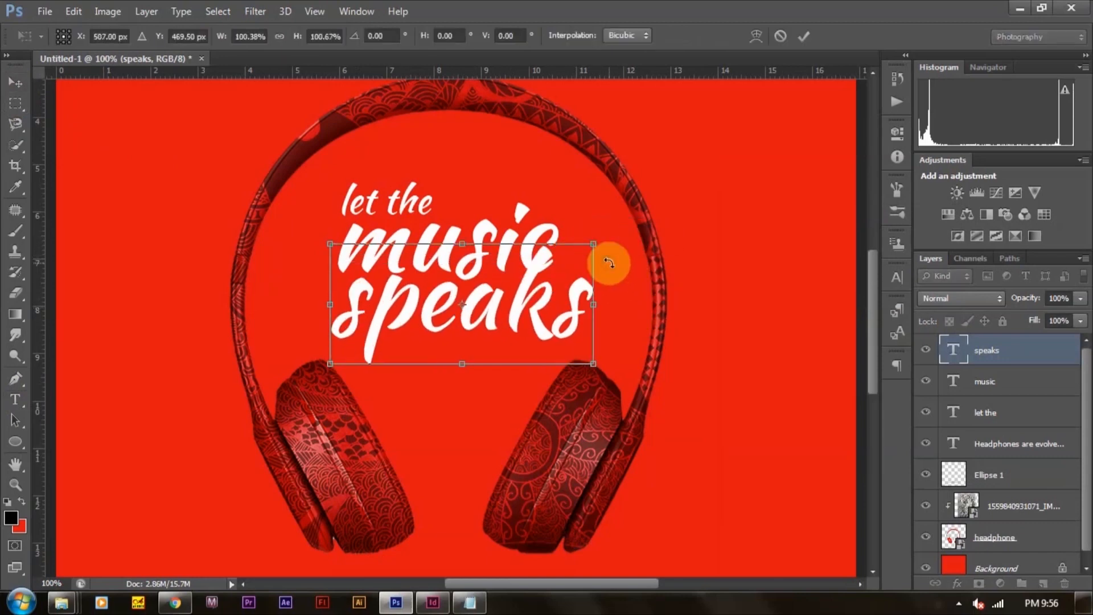
key("ctrl+z")
key("Return")
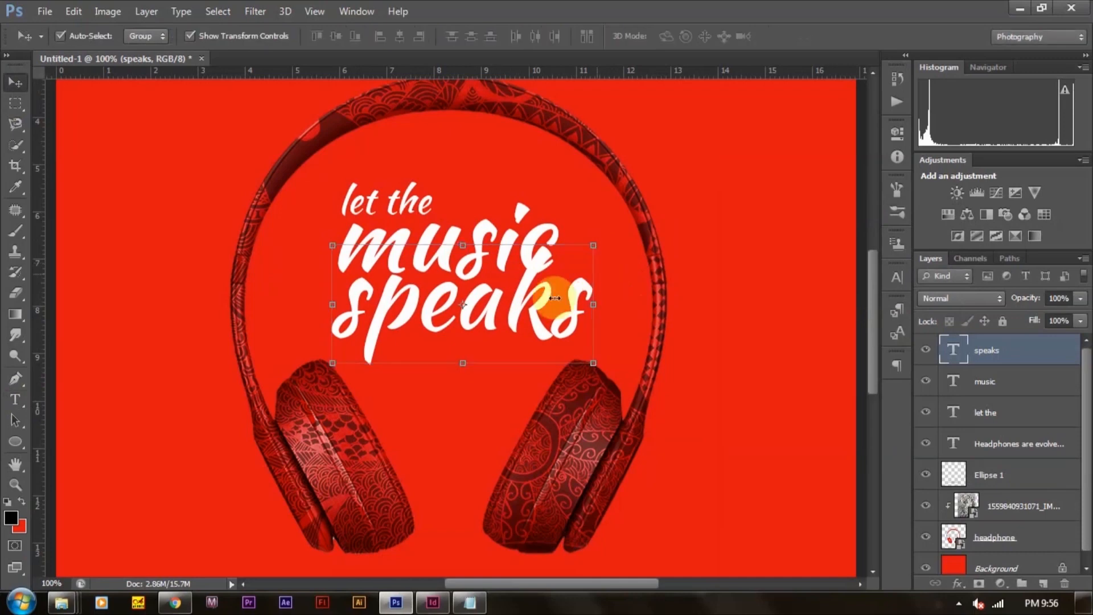
Shift the "speaks" text to the right and slightly up so it sits indented beneath "music"
left_click_drag(520, 310, 564, 312)
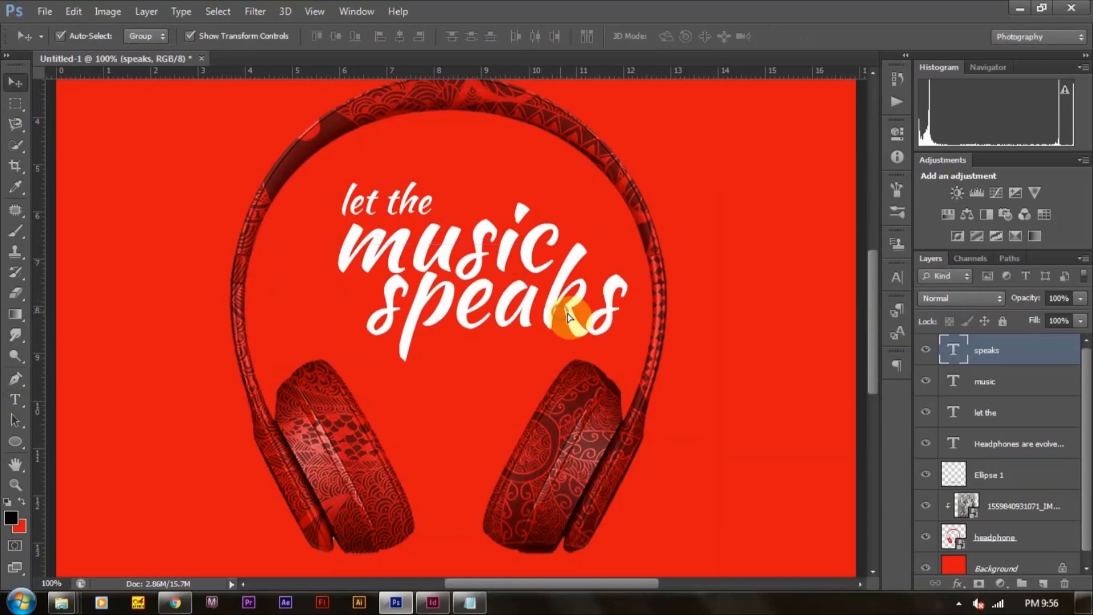
key("Right")
key("Right")
key("Right")
key("Right")
key("Right")
key("Right")
key("Right")
key("Right")
key("Right")
key("Right")
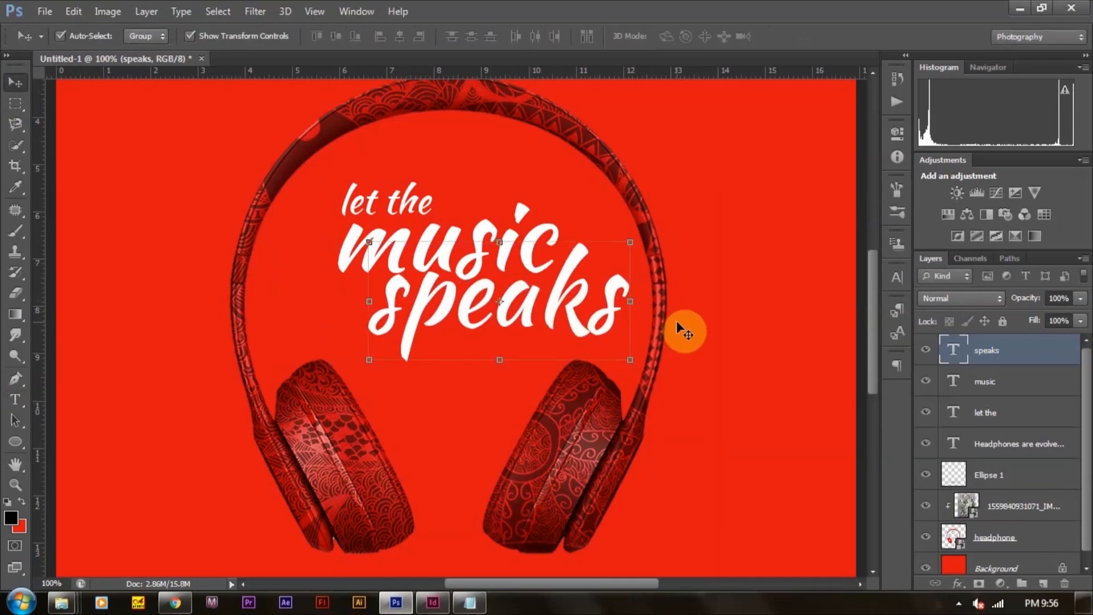
Scale "music" and "speaks" together to about 72.7% and align them beneath "let the"
left_click(354, 246, "shift")
left_click_drag(354, 245, 348, 246)
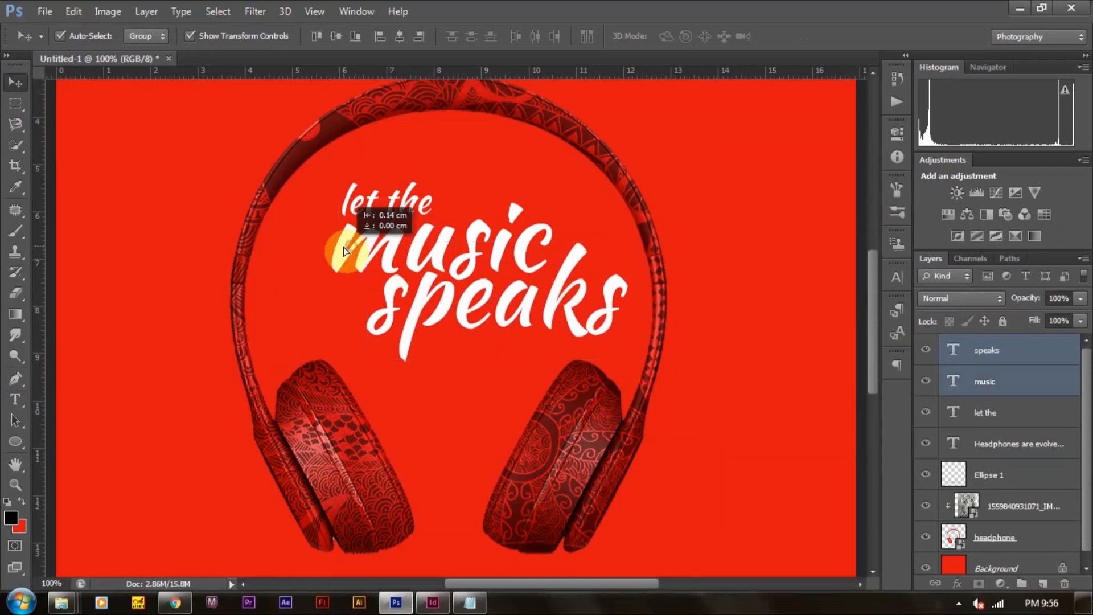
left_click_drag(634, 349, 563, 292)
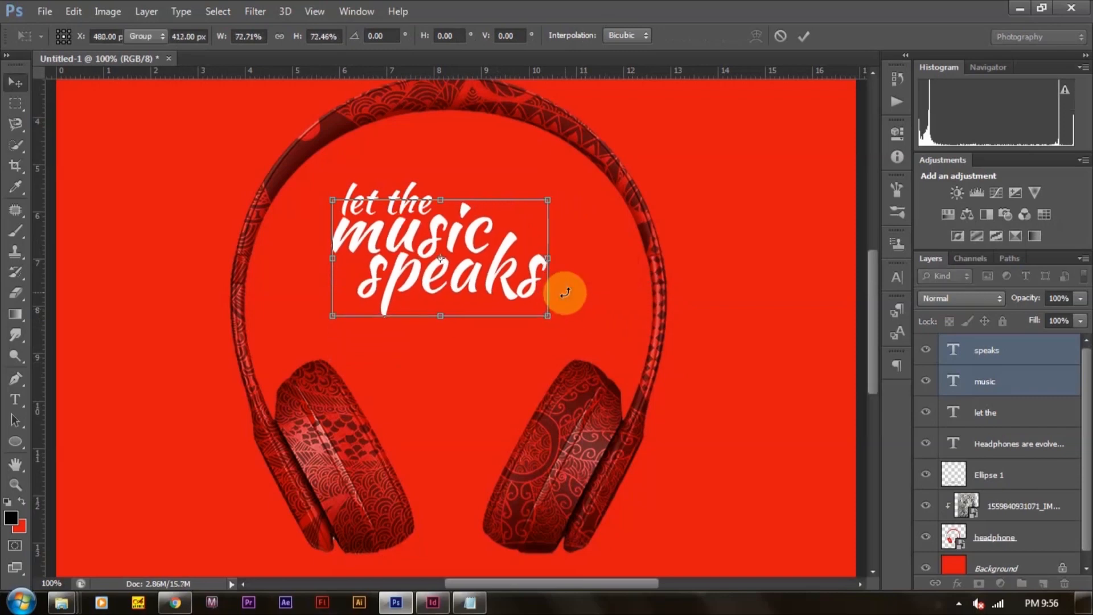
key("Return")
left_click_drag(481, 240, 487, 242)
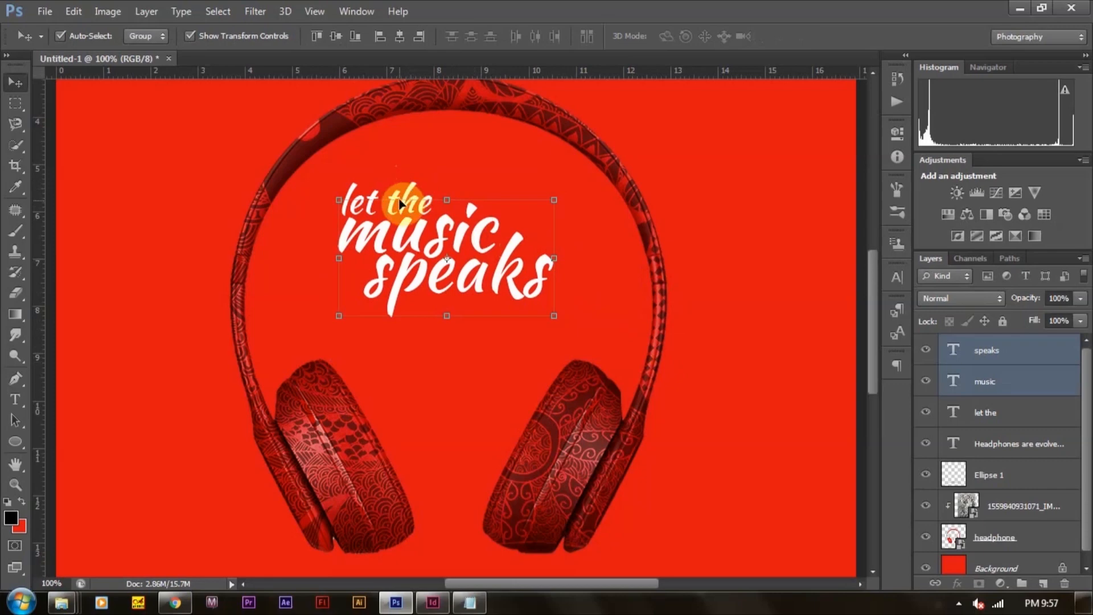
Select the "let the", "music" and "speaks" layers together and centre the slogan horizontally inside the headband
left_click(395, 163)
left_click(344, 187)
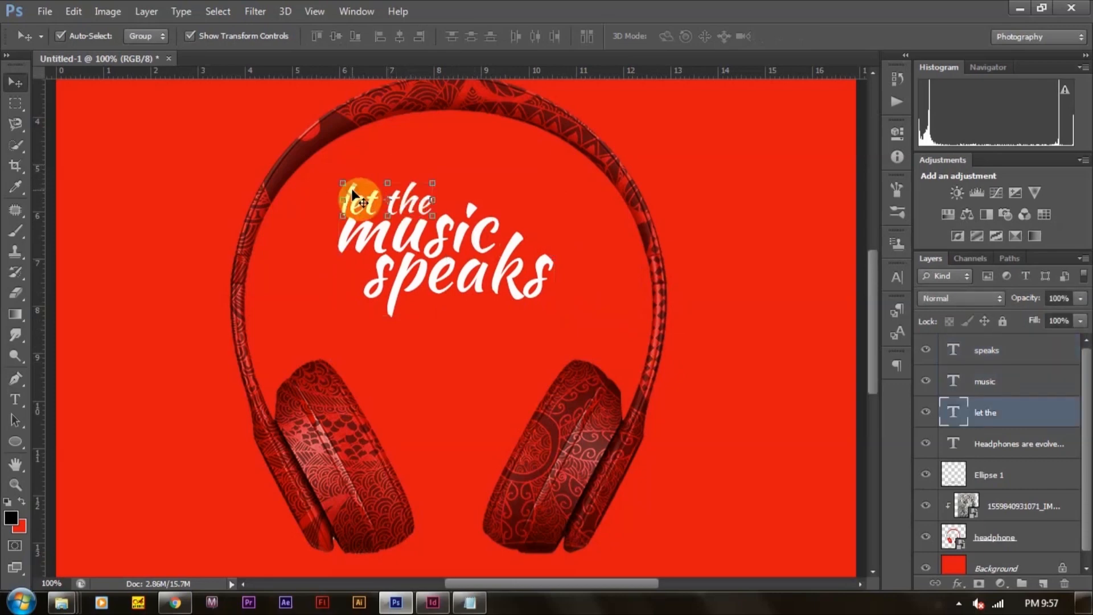
left_click(344, 242, "shift")
left_click(395, 305, "shift")
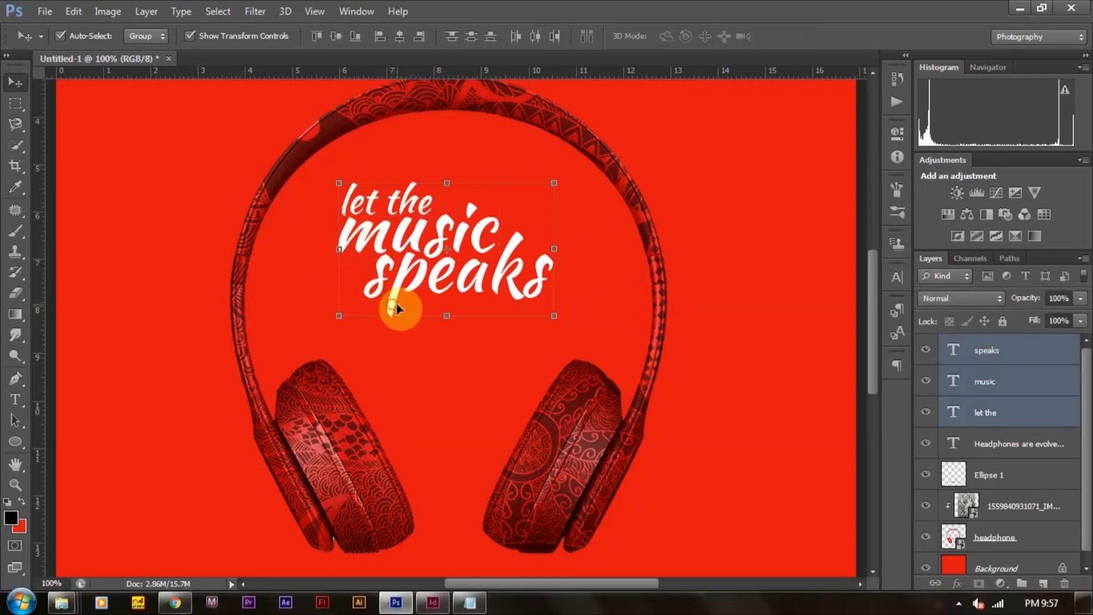
key("ctrl+minus")
key("ctrl+minus")
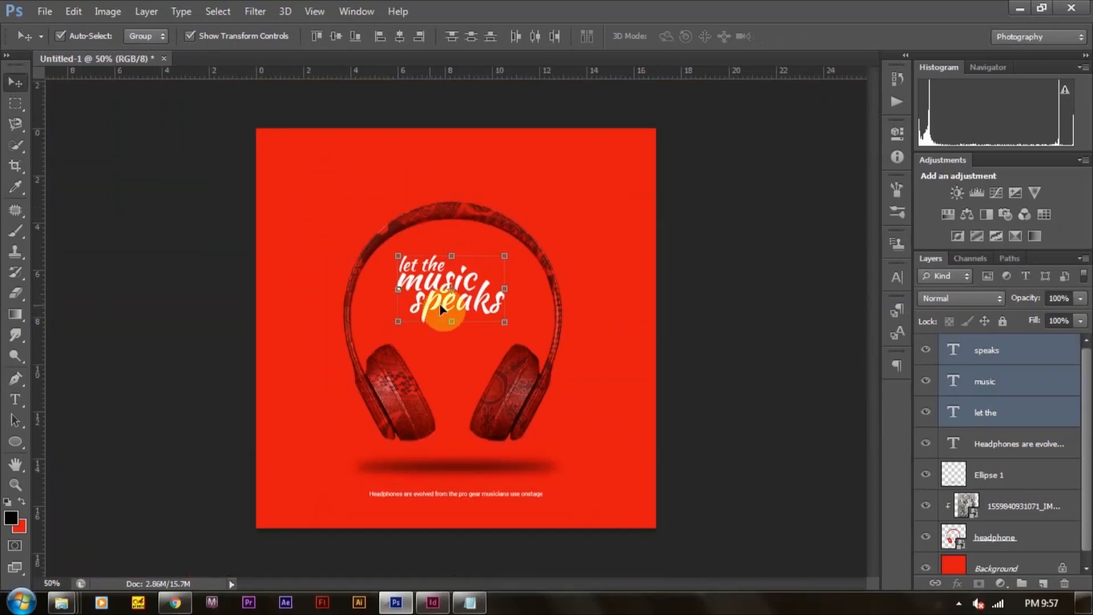
left_click_drag(481, 301, 487, 301)
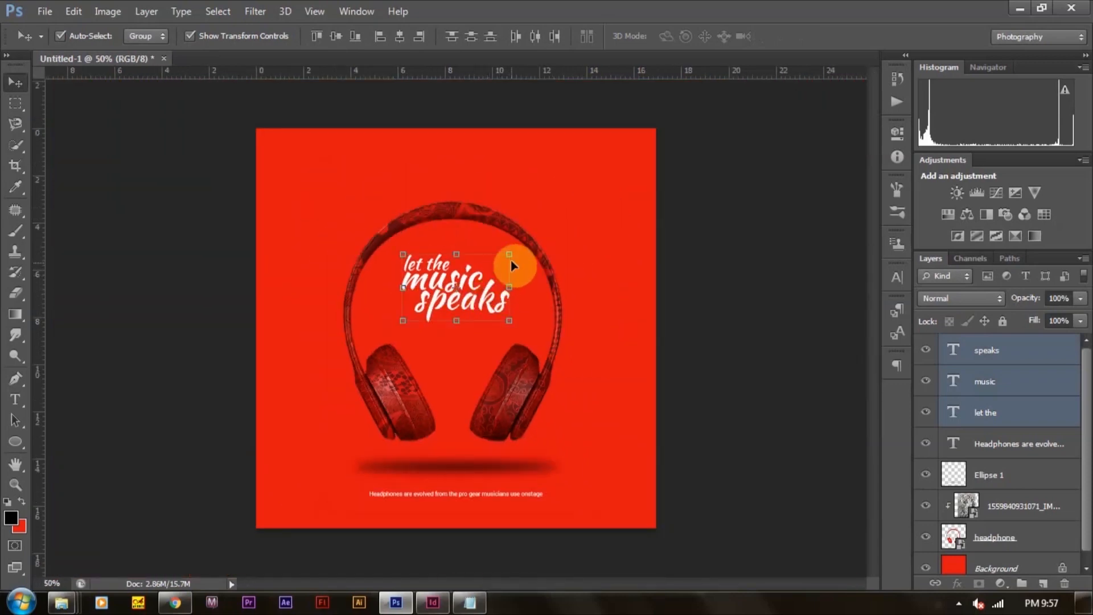
Scale the whole slogan down slightly, recentre it inside the headband, and deselect its layers
left_click(511, 255)
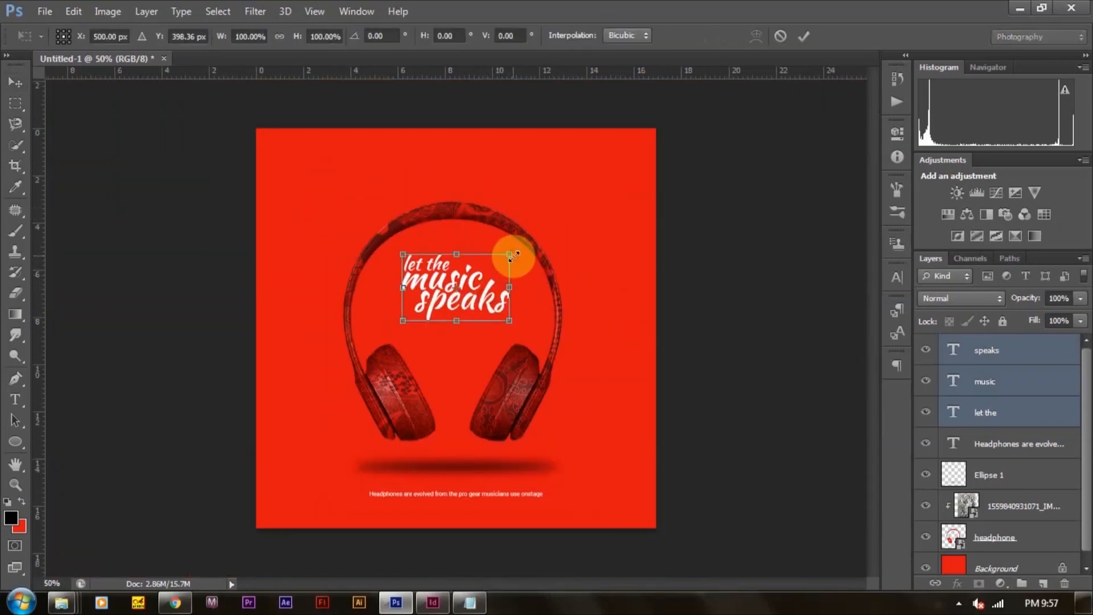
left_click_drag(510, 256, 499, 261)
key("Return")
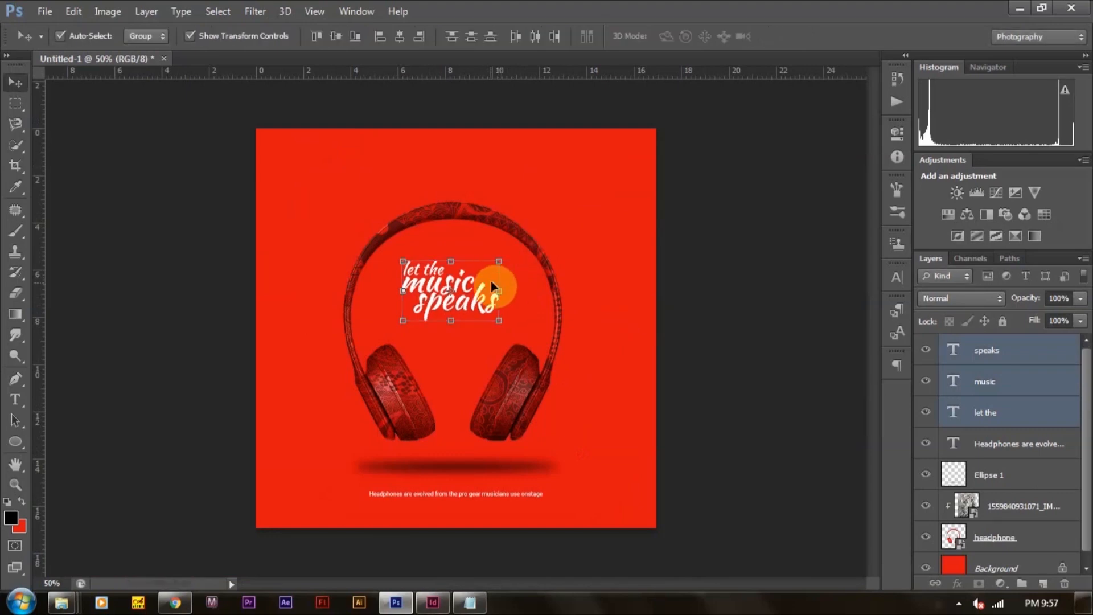
left_click_drag(473, 298, 479, 299)
left_click(731, 356)
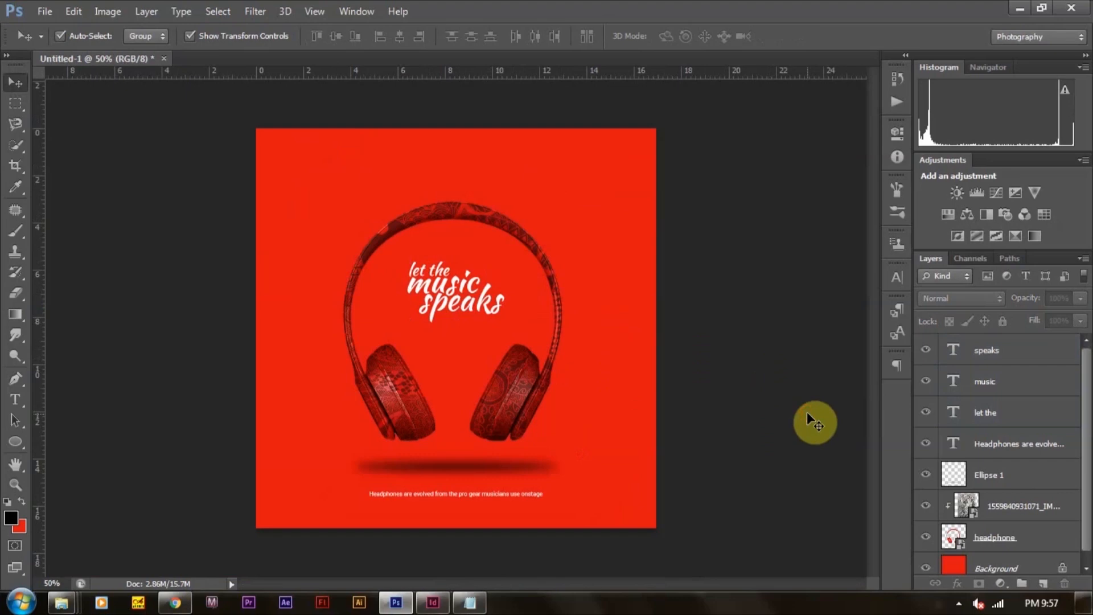
Flatten the elliptical shadow under the headphones from its lower edge and set its opacity to 80%
key("ctrl+plus")
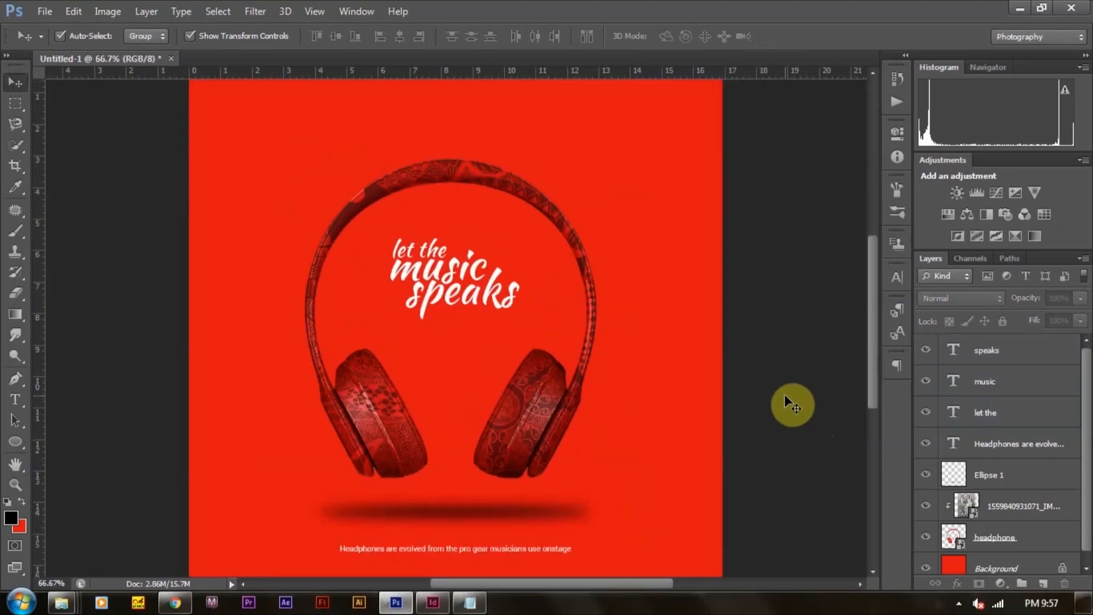
left_click(494, 515)
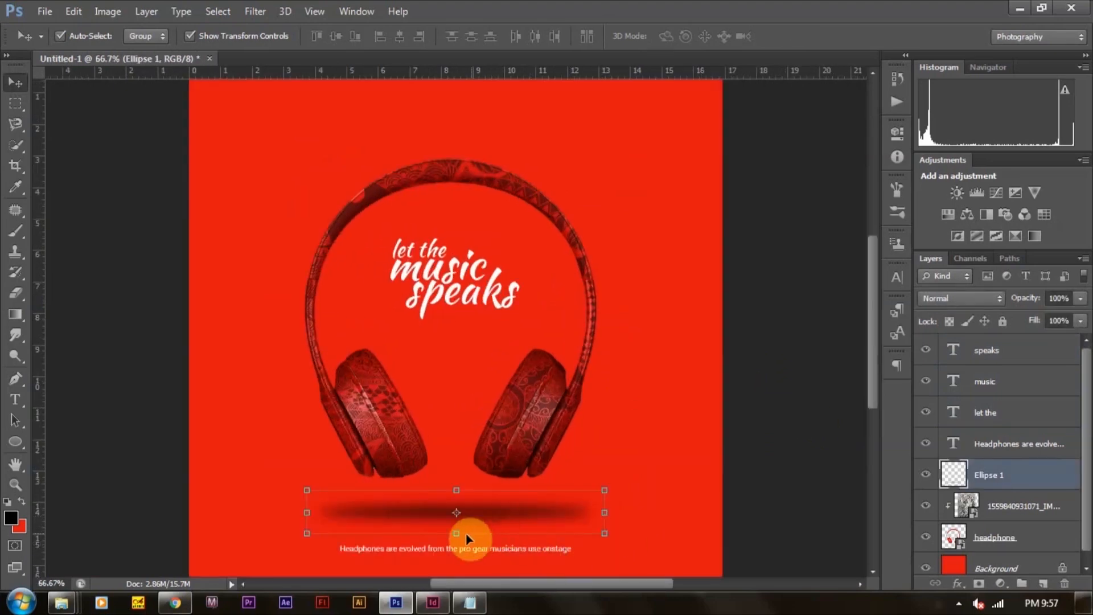
left_click_drag(456, 534, 456, 522)
key("Return")
left_click(1059, 298)
type("80")
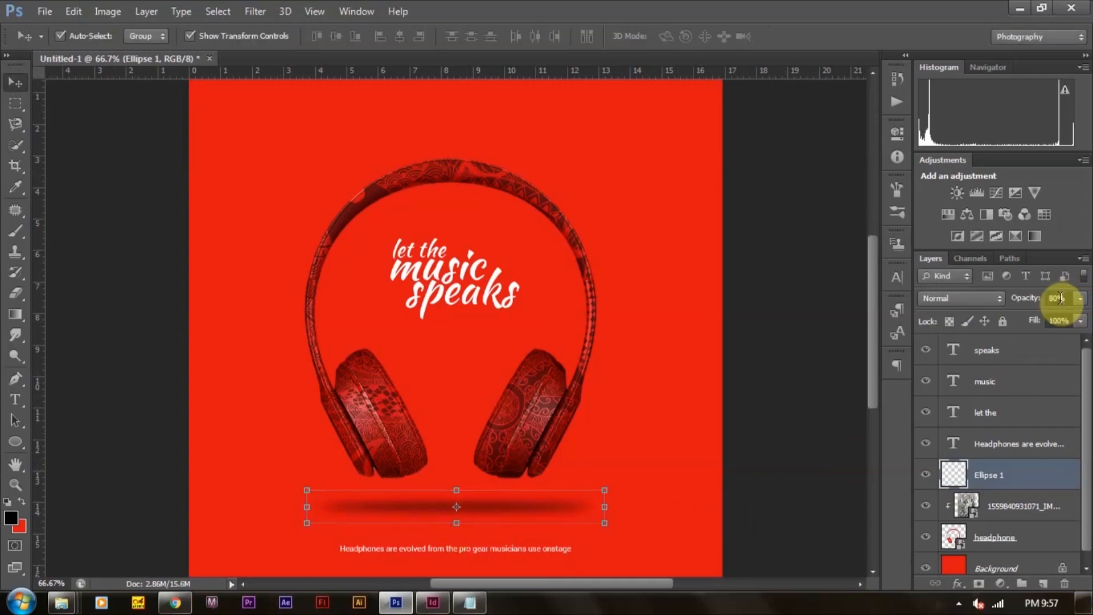
left_click(767, 390)
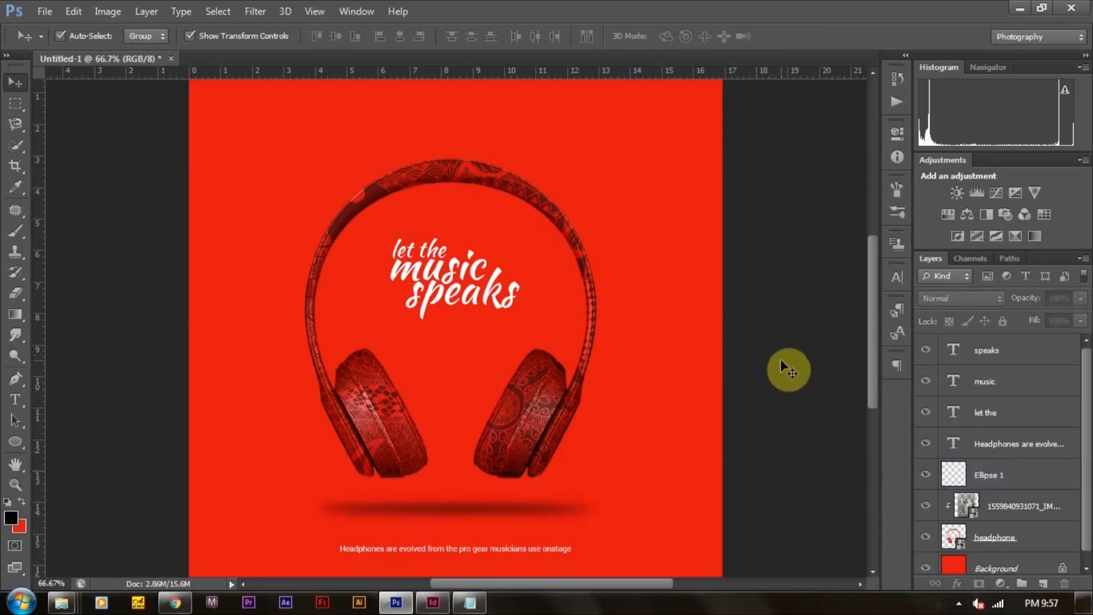
Review the whole advertisement in full-screen mode with the interface panels hidden
key("ctrl+minus")
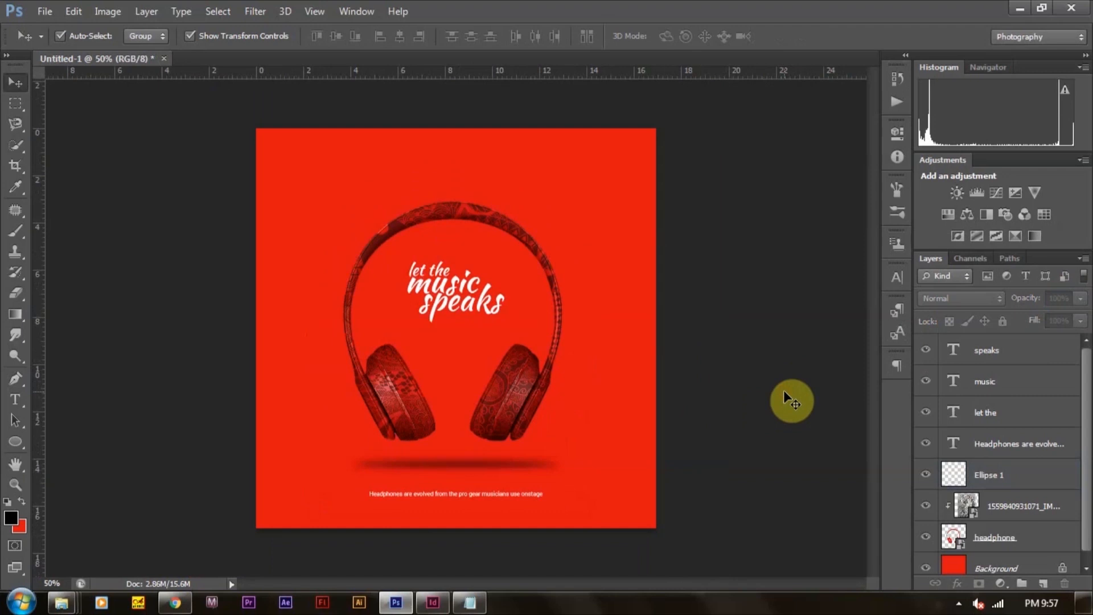
key("ctrl+0")
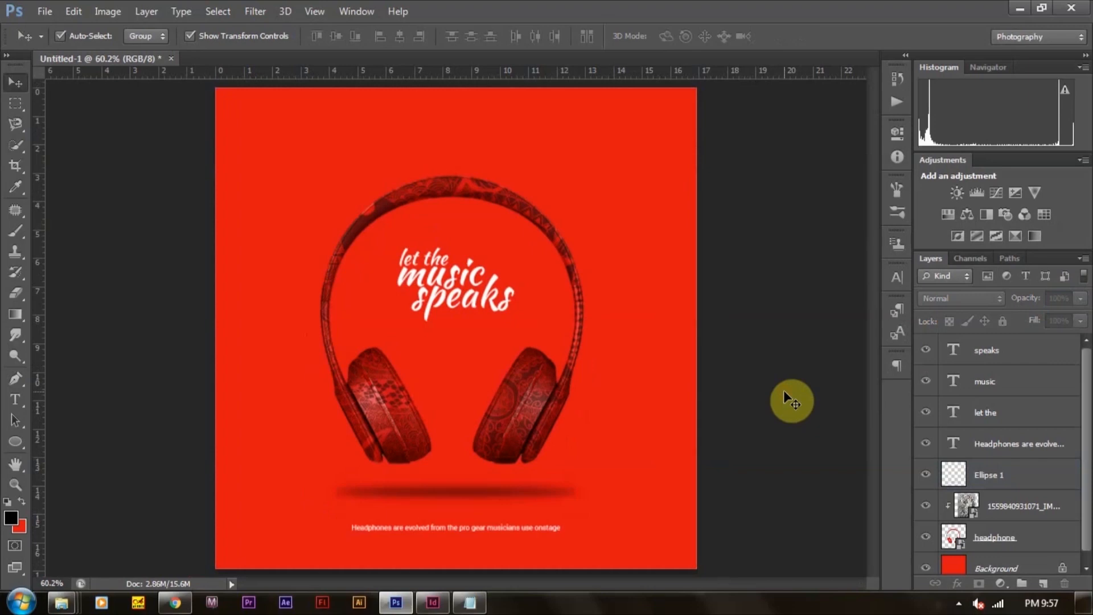
key("Tab")
key("f")
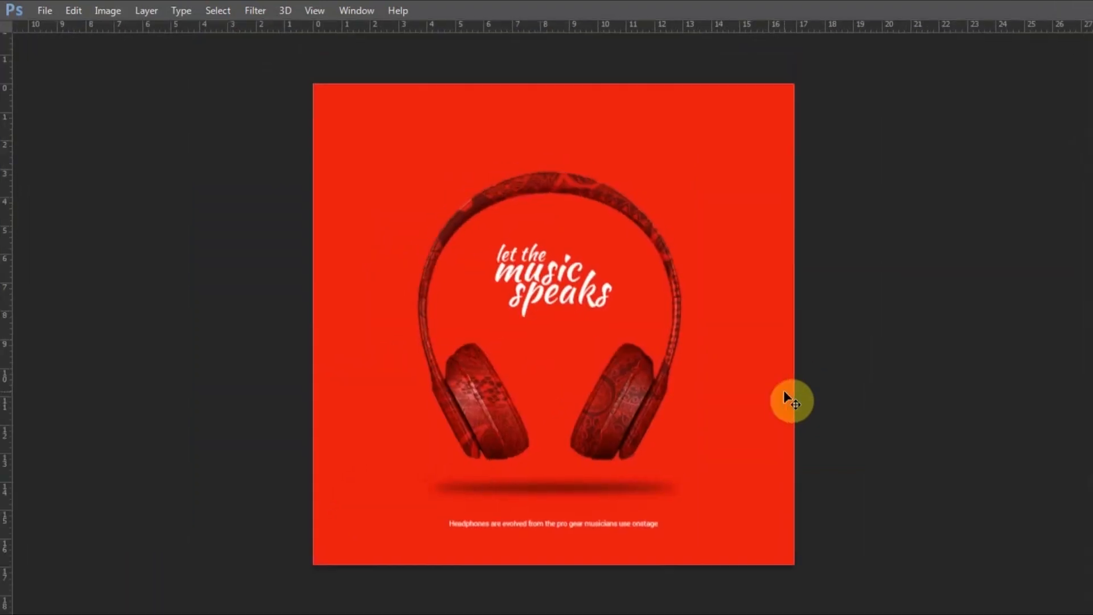
key("ctrl+plus")
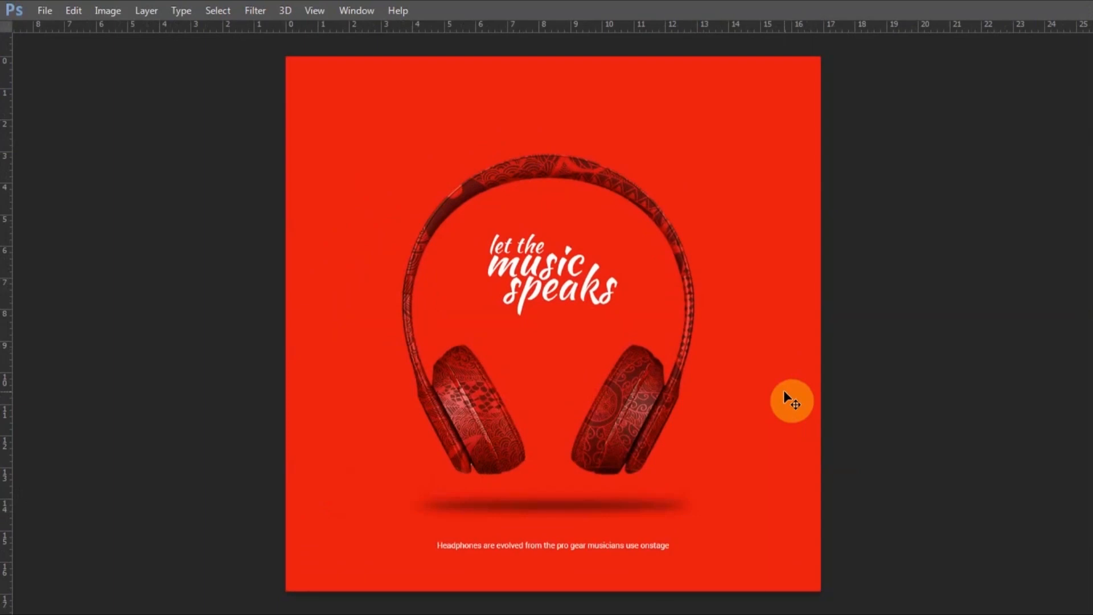